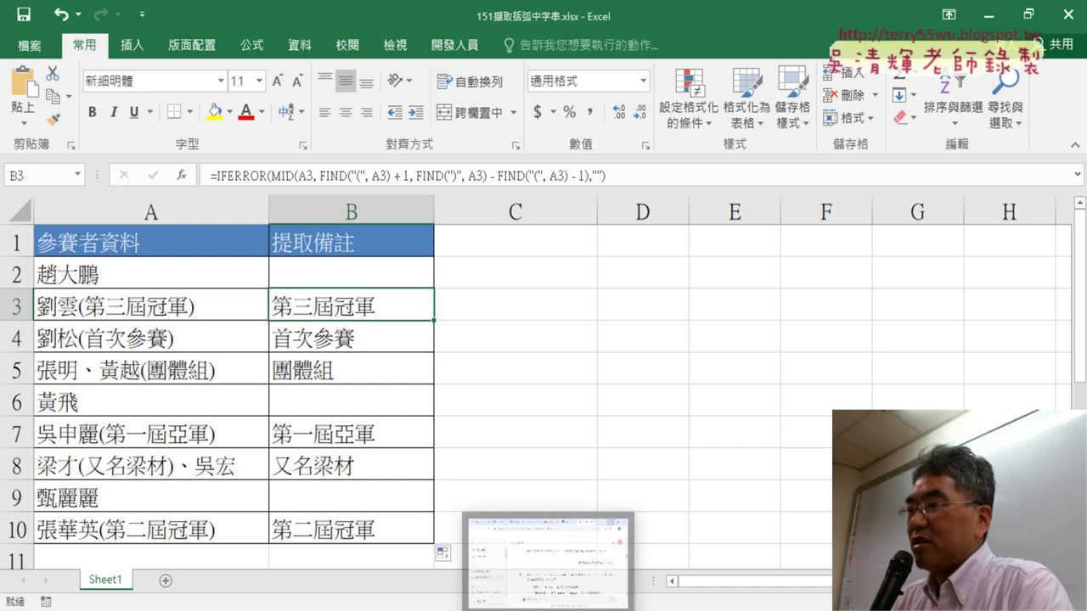
Step: Copy the =MID(...) formula from ChatGPT's first answer and go back to Excel
click(552, 581)
scroll(688, 335, up, 5)
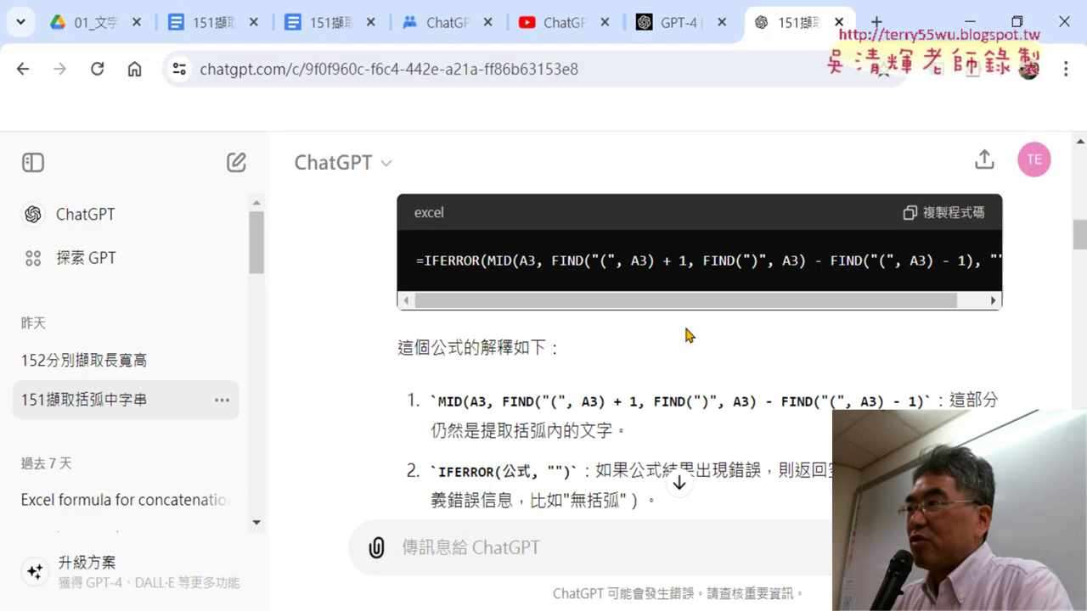
scroll(688, 335, up, 5)
scroll(688, 336, up, 3)
scroll(688, 336, up, 3)
scroll(688, 335, down, 1)
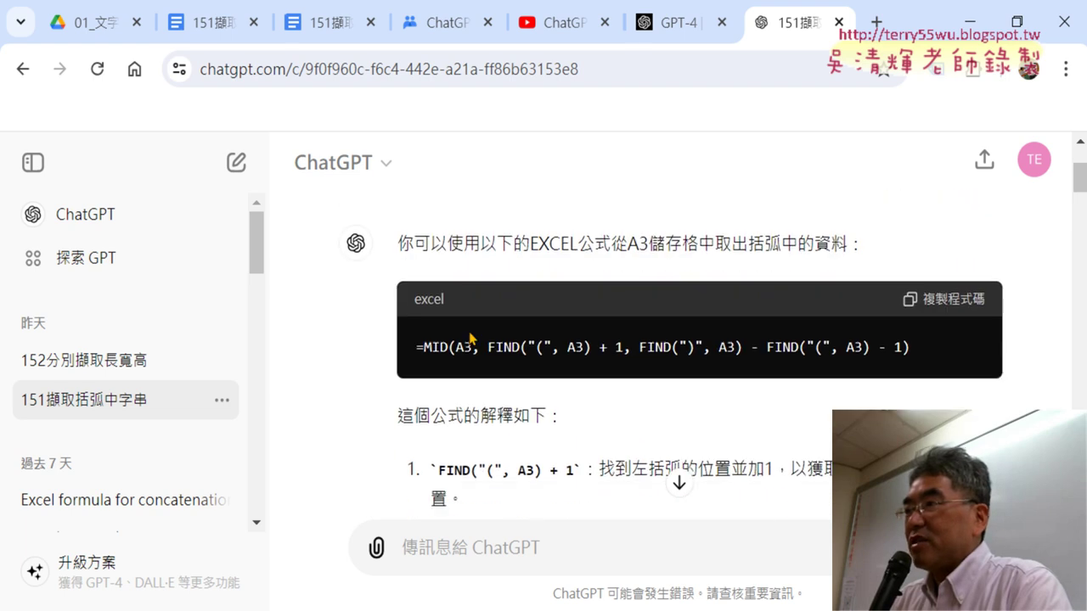
drag(410, 344, 931, 351)
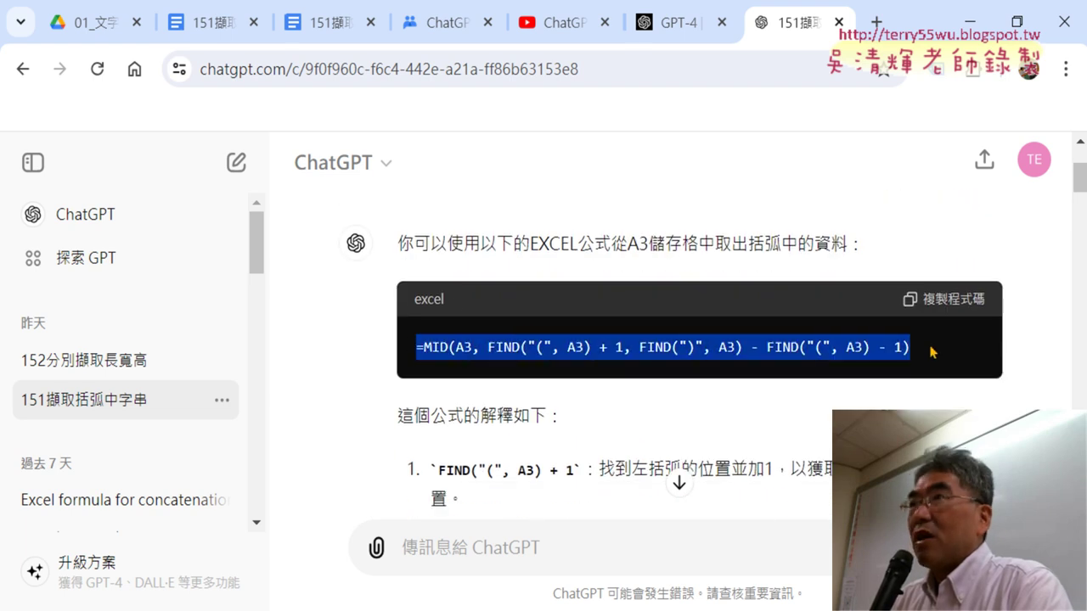
right_click(756, 348)
click(553, 136)
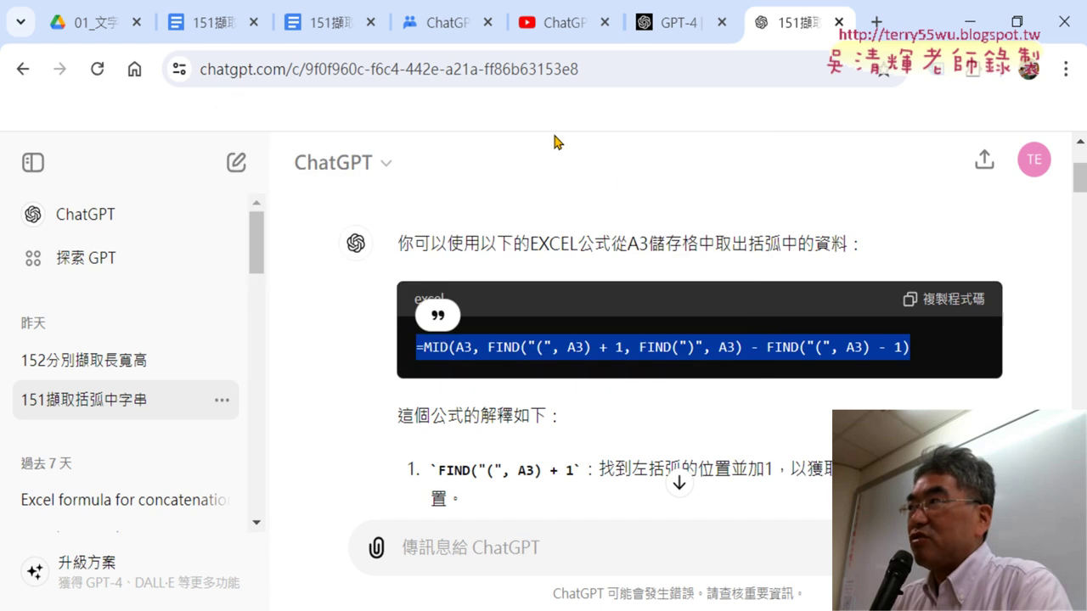
click(970, 21)
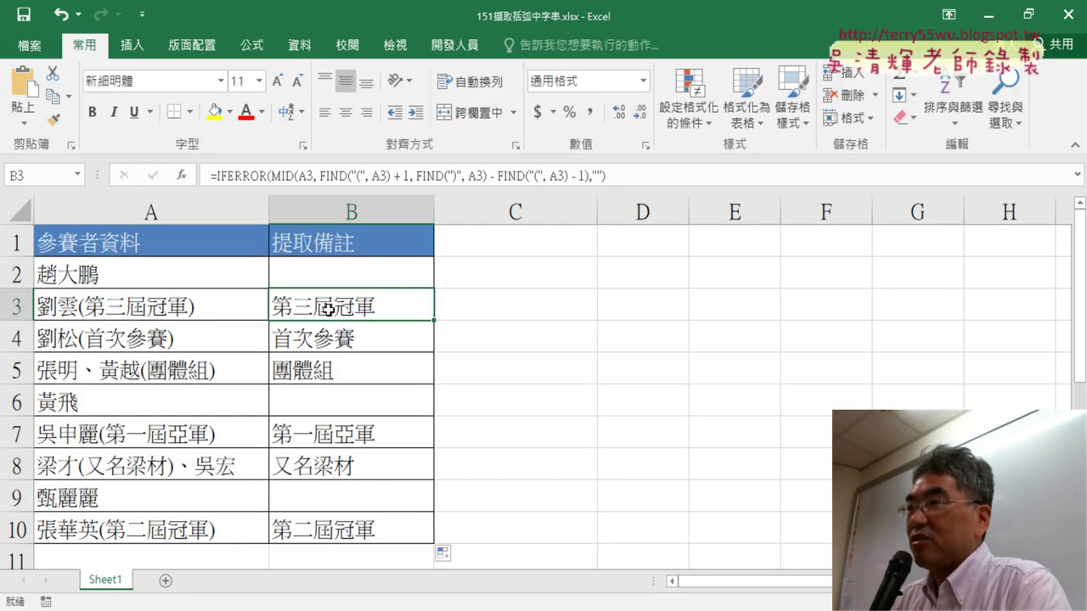
Step: Paste the plain MID formula over B3's IFERROR formula and open MID's Function Arguments
drag(662, 178, 209, 176)
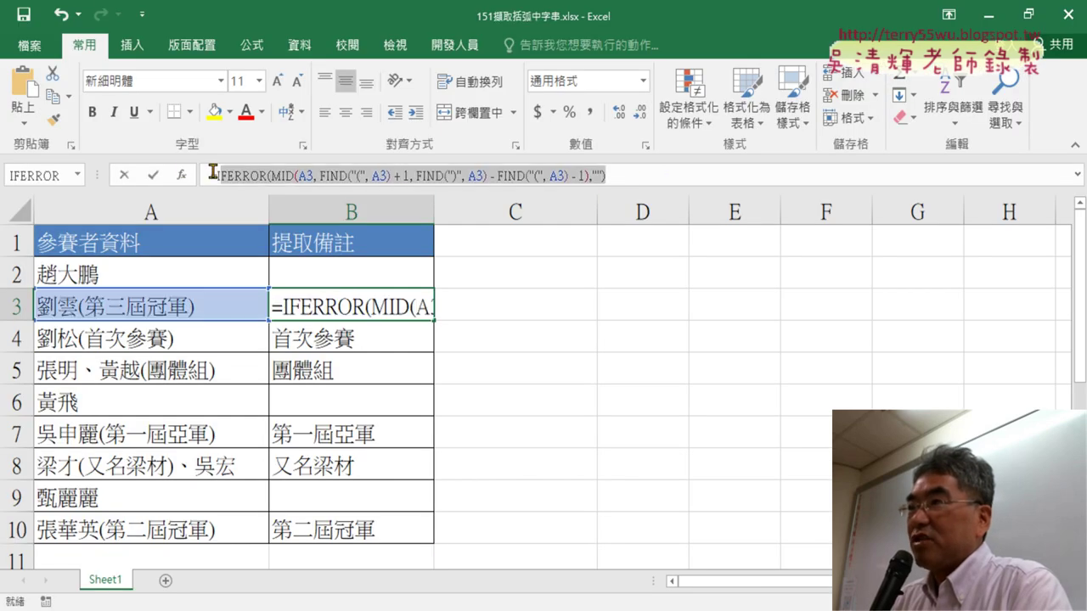
right_click(269, 175)
click(313, 236)
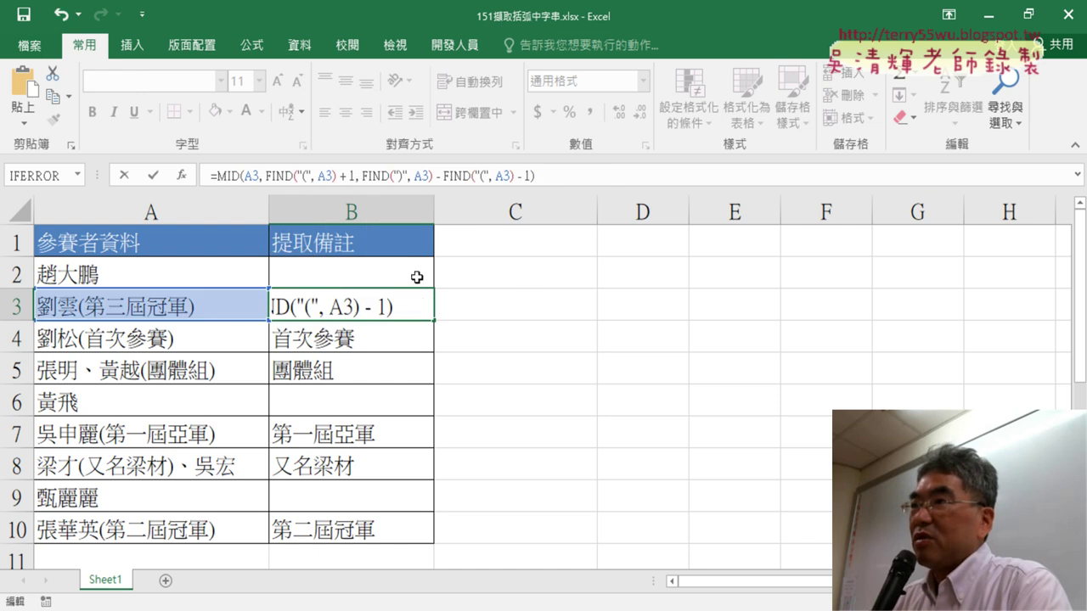
click(154, 174)
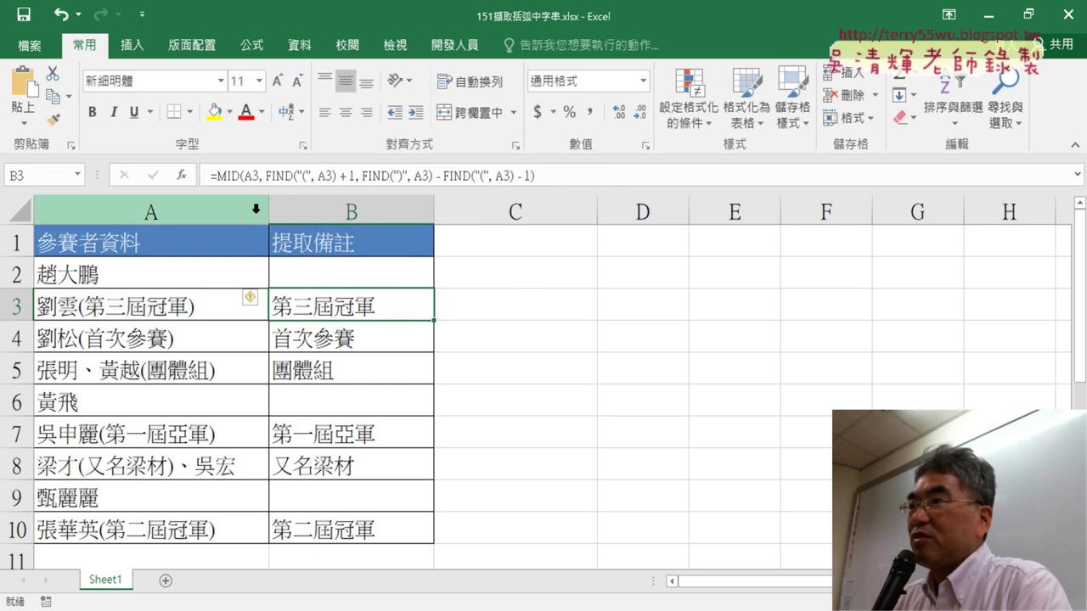
click(218, 176)
click(182, 175)
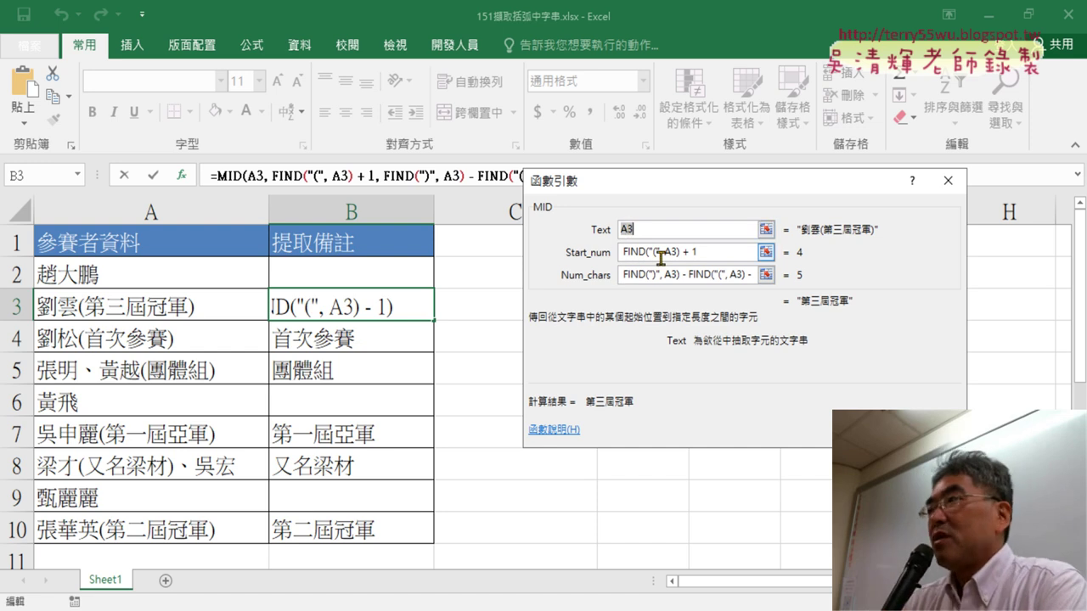
Step: Review MID's Start_num FIND argument, then close the dialog with B3 still showing 第三屆冠軍
click(717, 252)
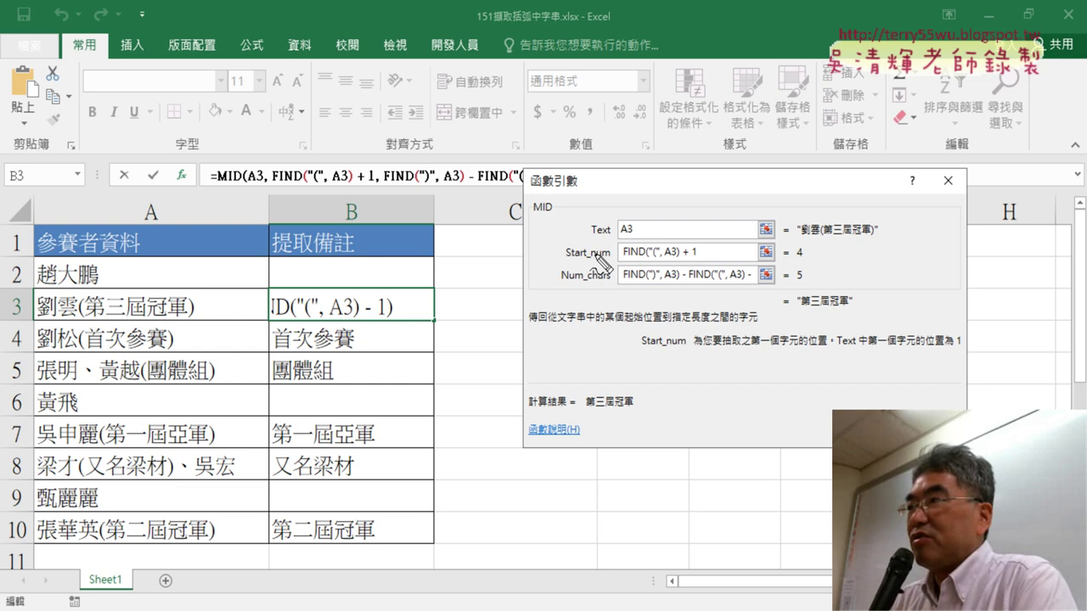
drag(626, 259, 646, 259)
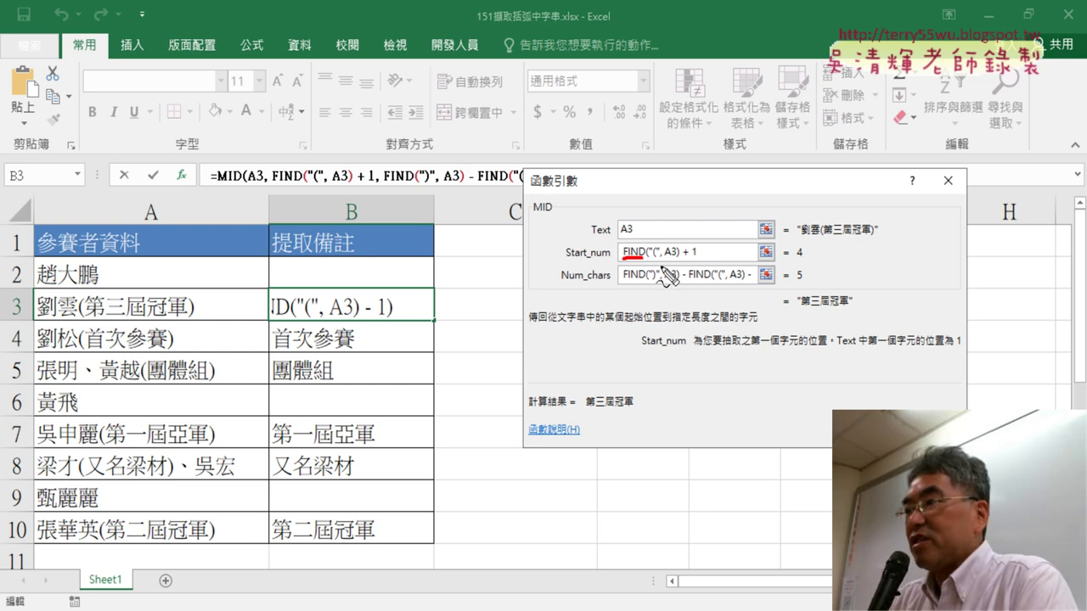
key(Escape)
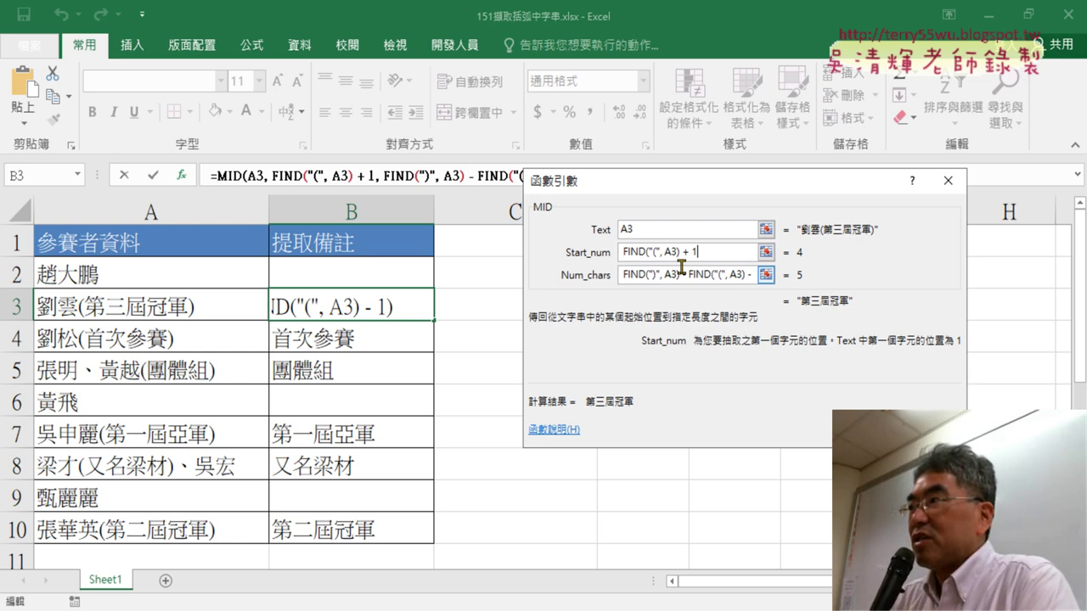
click(858, 429)
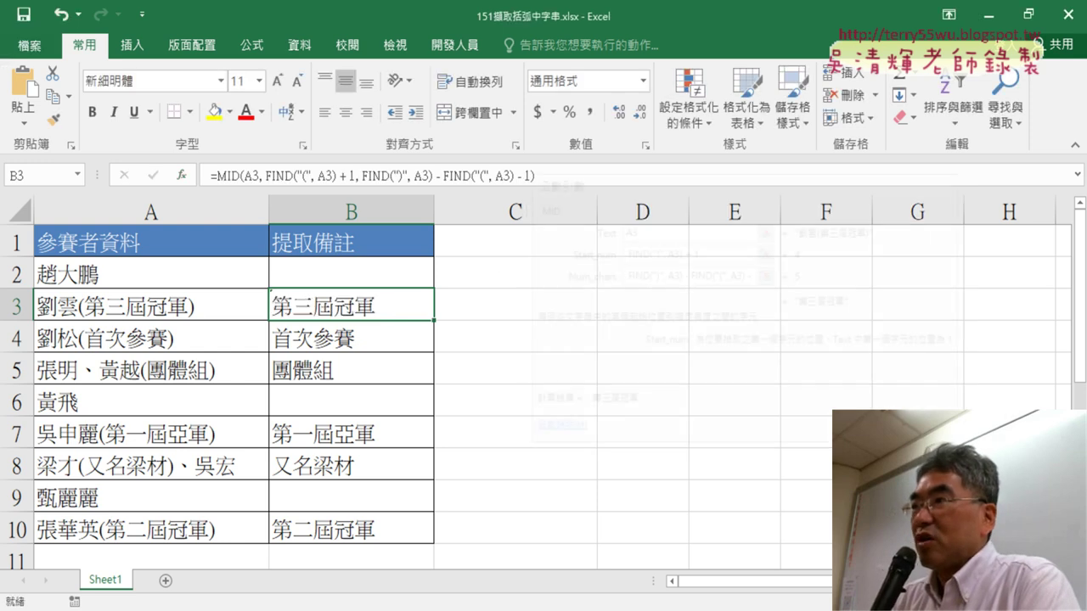
Step: Open the first FIND's arguments and annotate Find_text '(', Within_text A3 and result 3
click(277, 177)
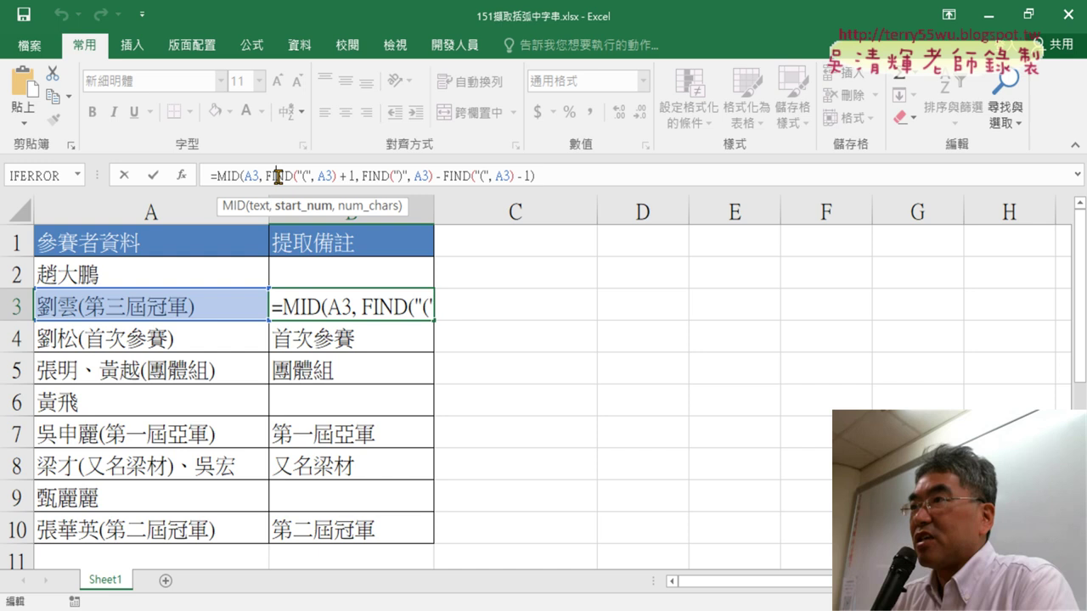
click(184, 177)
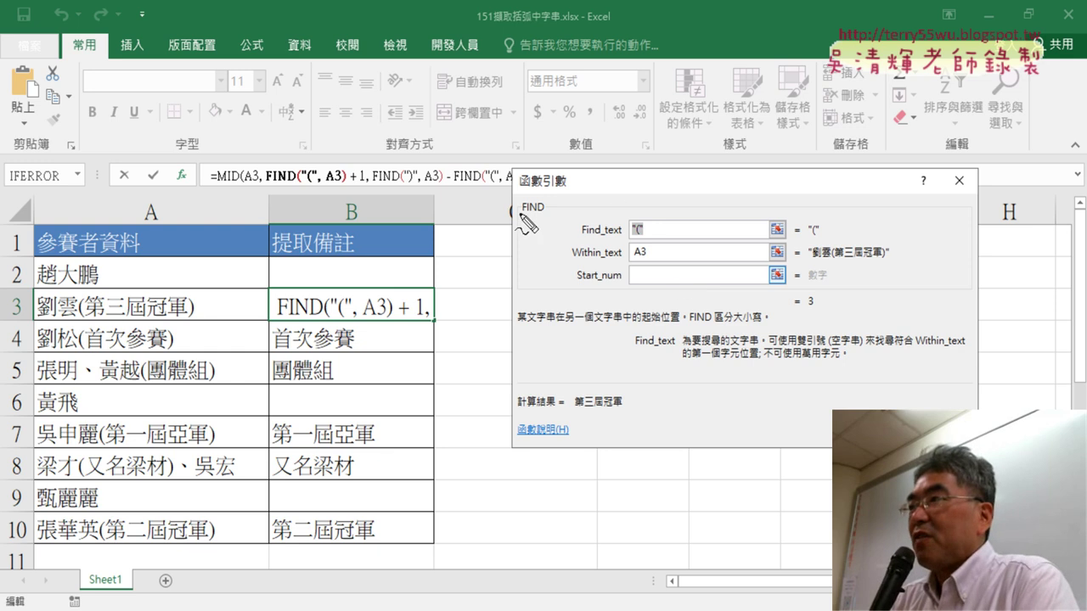
drag(521, 215, 544, 215)
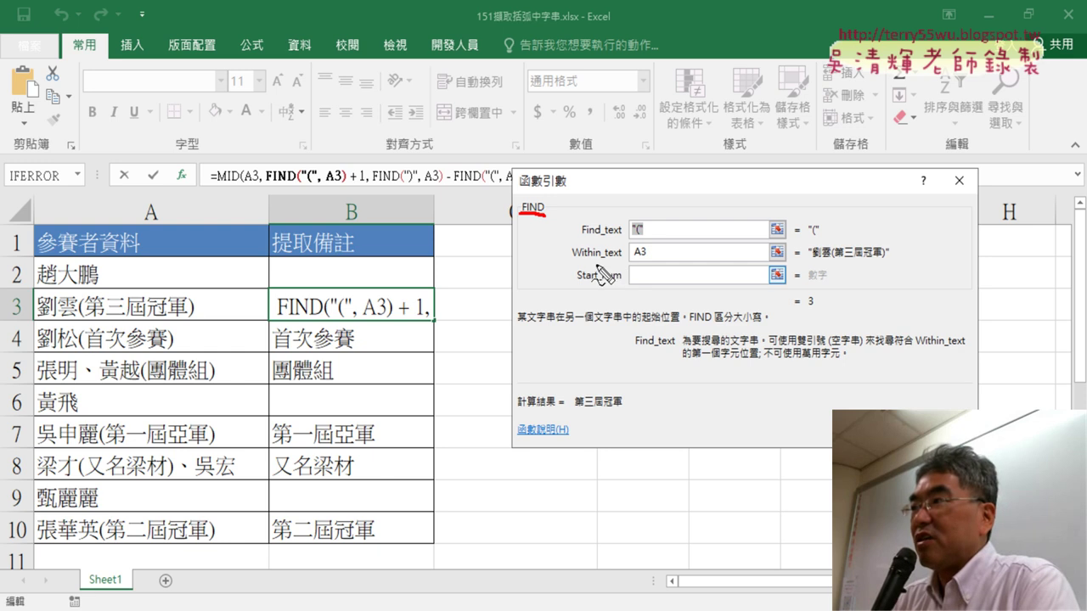
drag(610, 264, 671, 262)
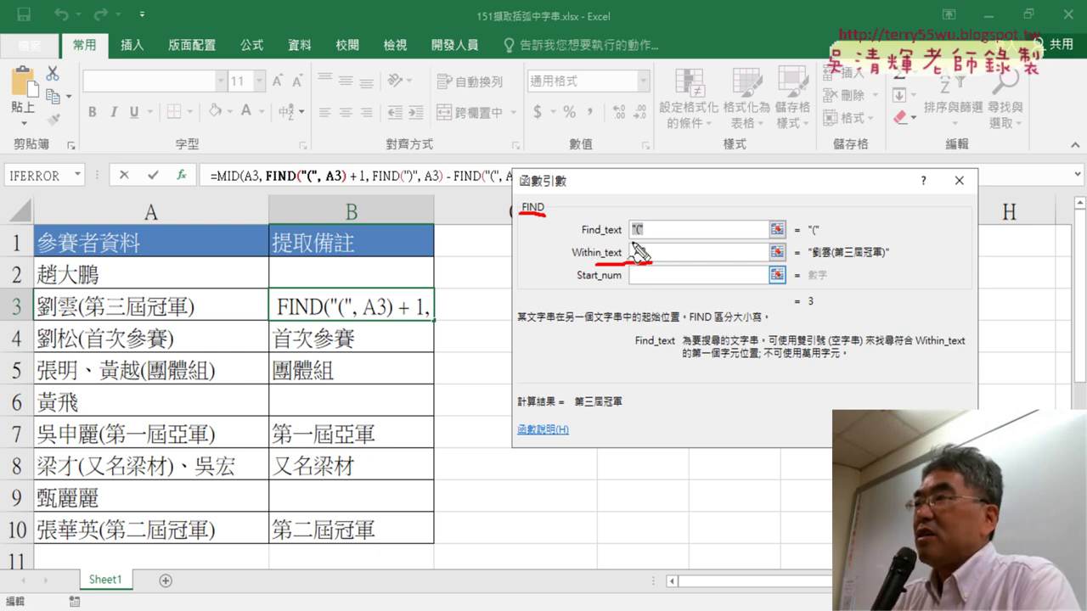
mouse_move(629, 240)
mouse_down()
mouse_move(643, 241)
mouse_move(619, 239)
mouse_up()
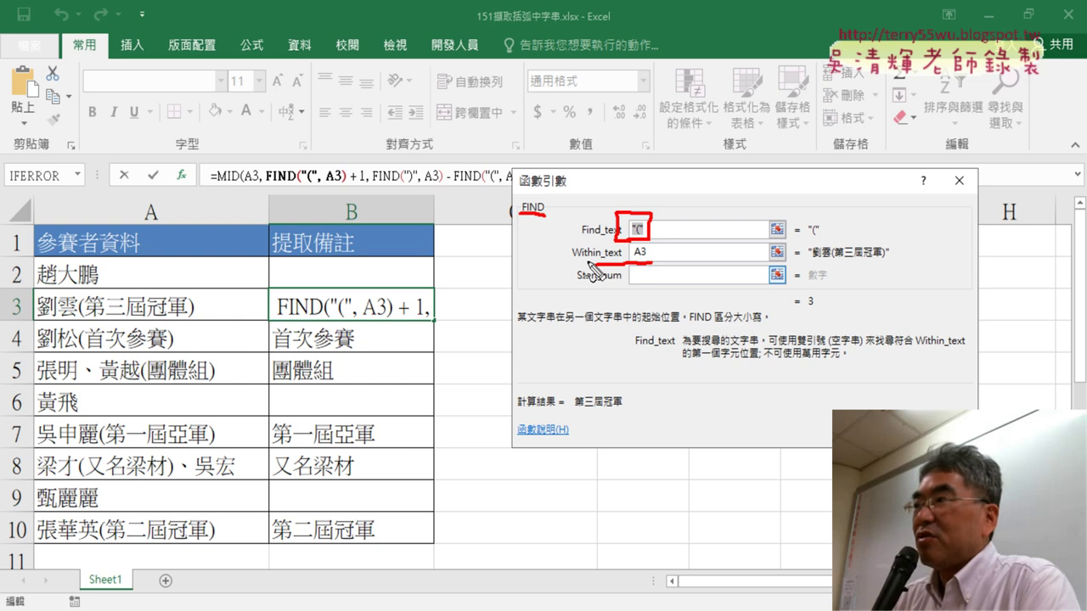
drag(811, 262, 906, 261)
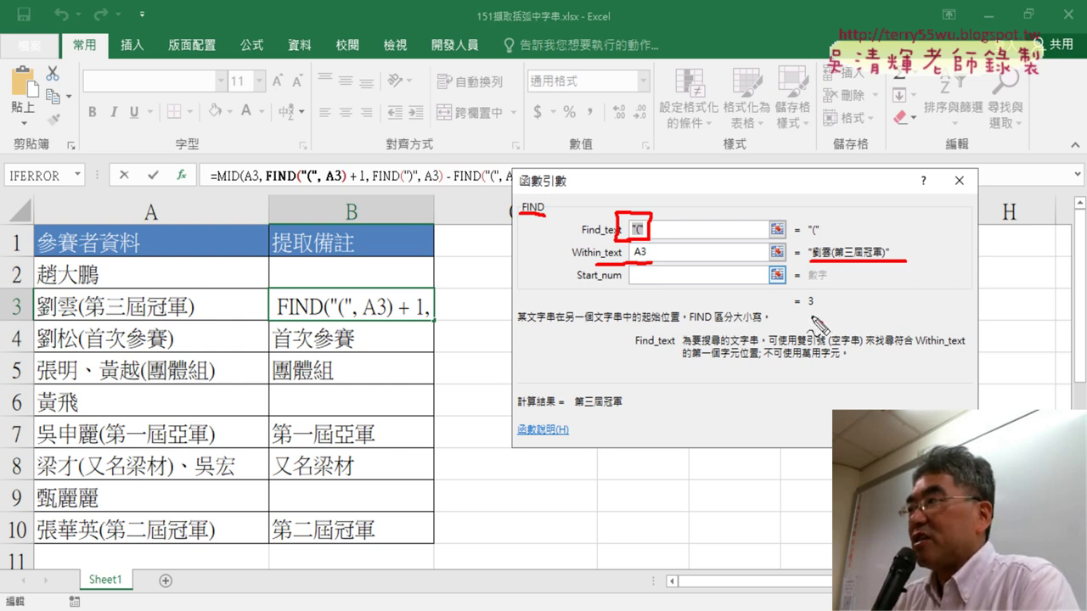
drag(811, 316, 813, 321)
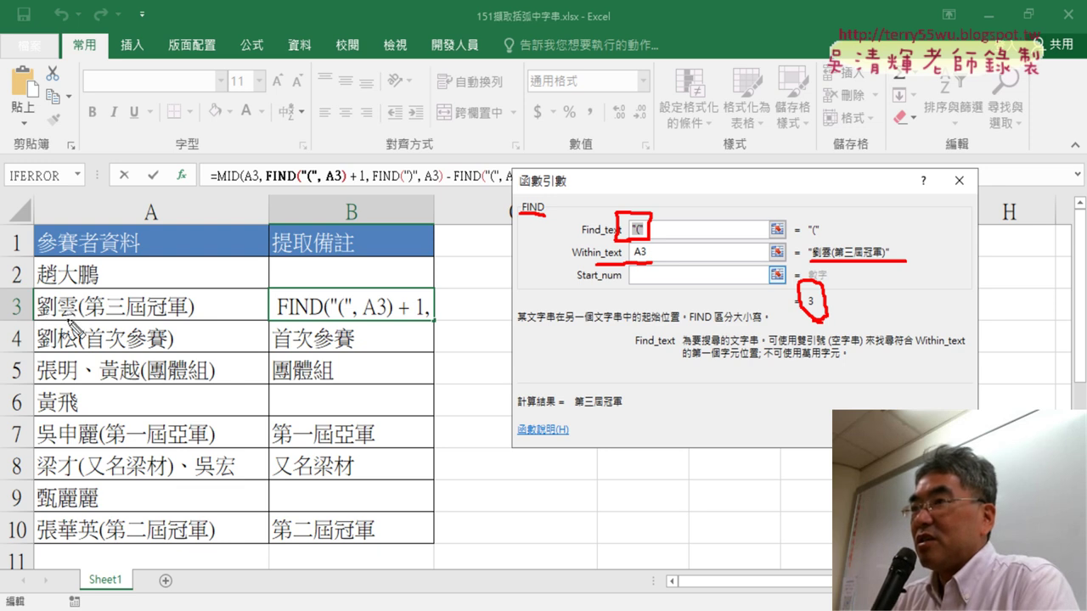
drag(88, 293, 89, 333)
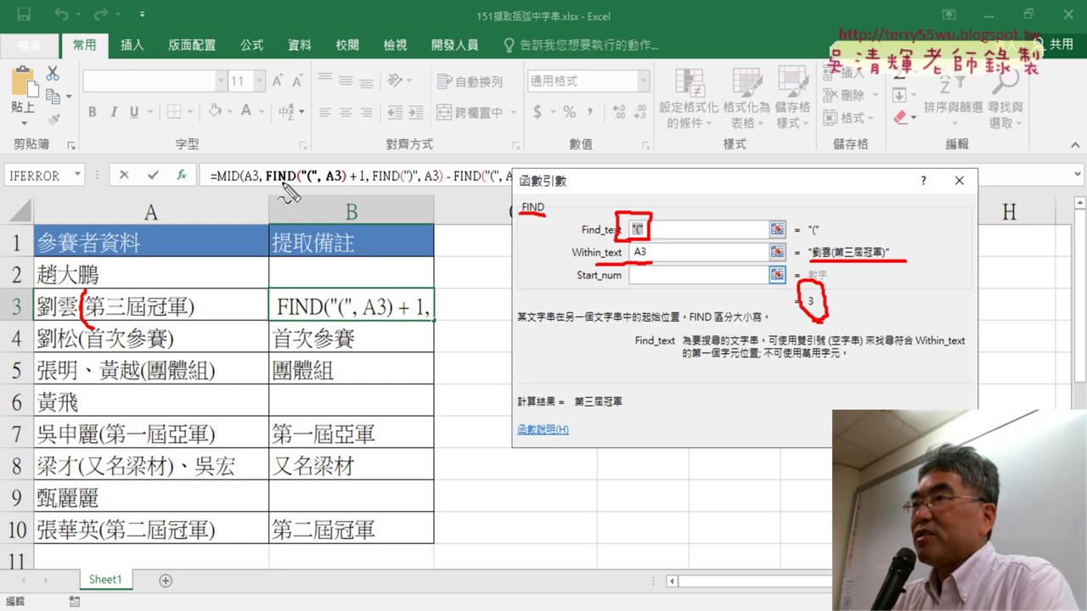
drag(216, 192, 237, 191)
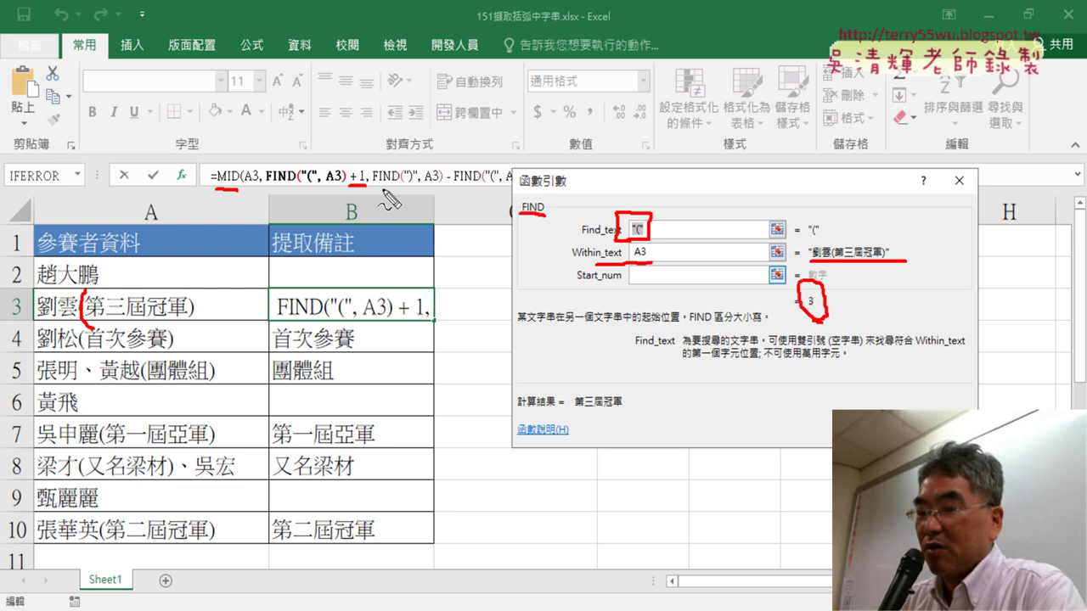
key(Escape)
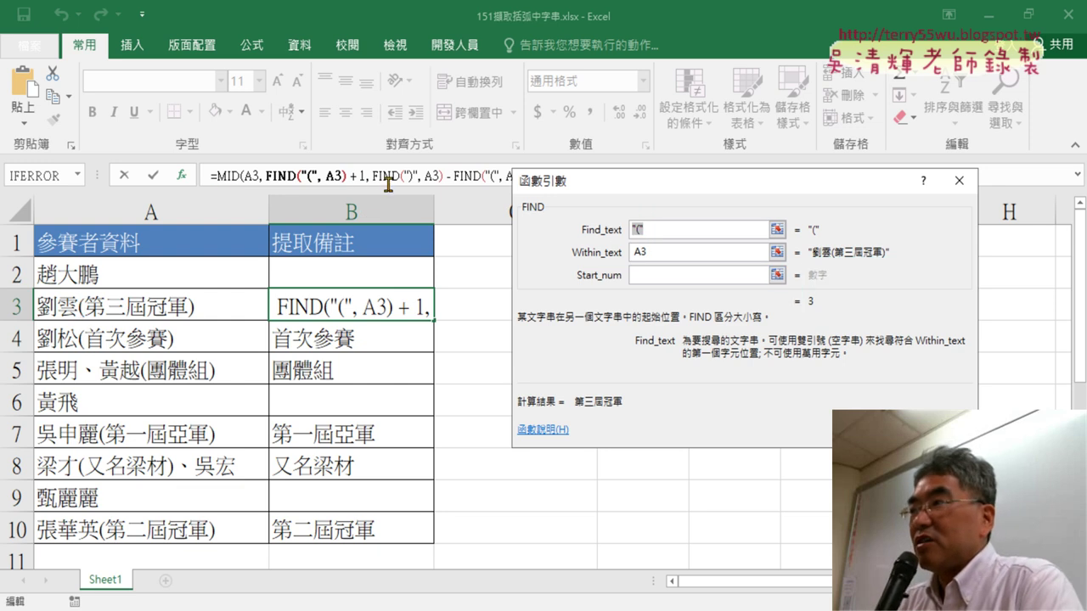
Step: Close the FIND breakdown and reopen MID's Function Arguments for B3
key(Return)
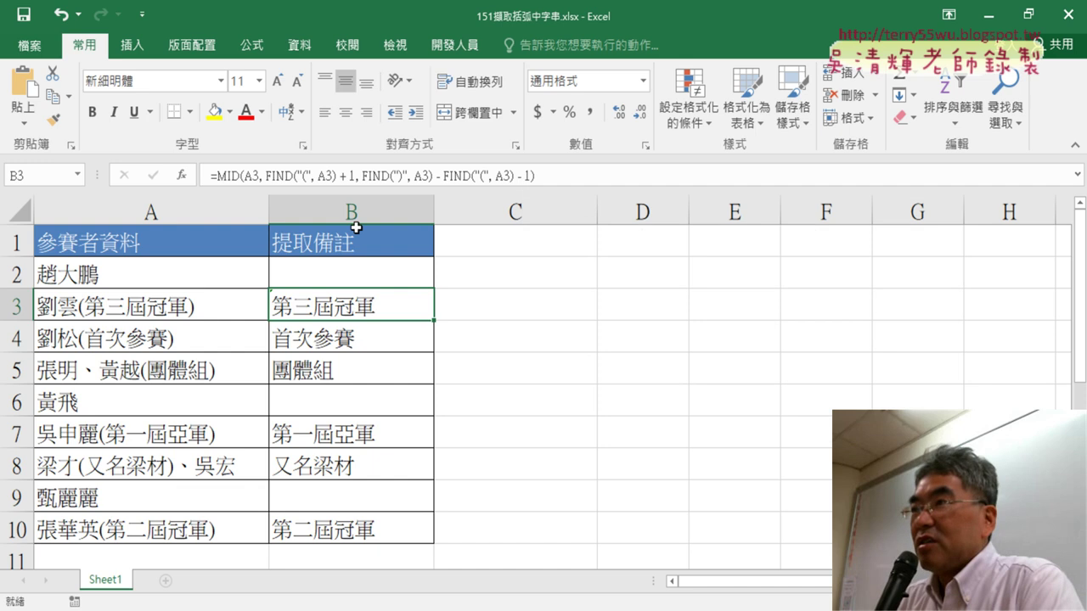
click(225, 181)
click(181, 175)
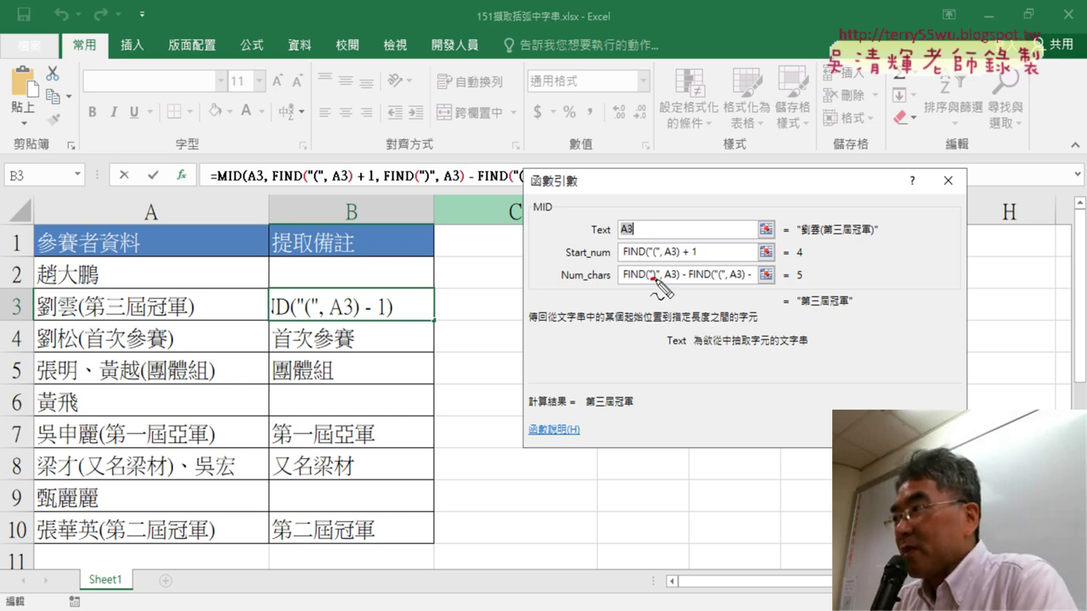
Step: Annotate A3's opening and closing parentheses at positions 3 and 7 and the character count
drag(185, 294, 189, 316)
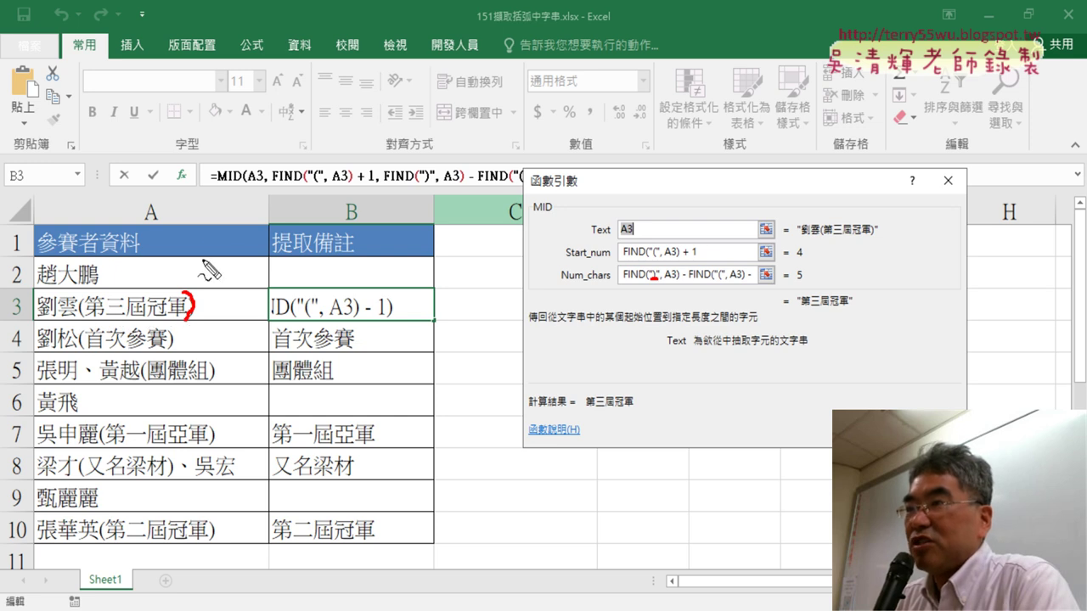
drag(177, 224, 190, 272)
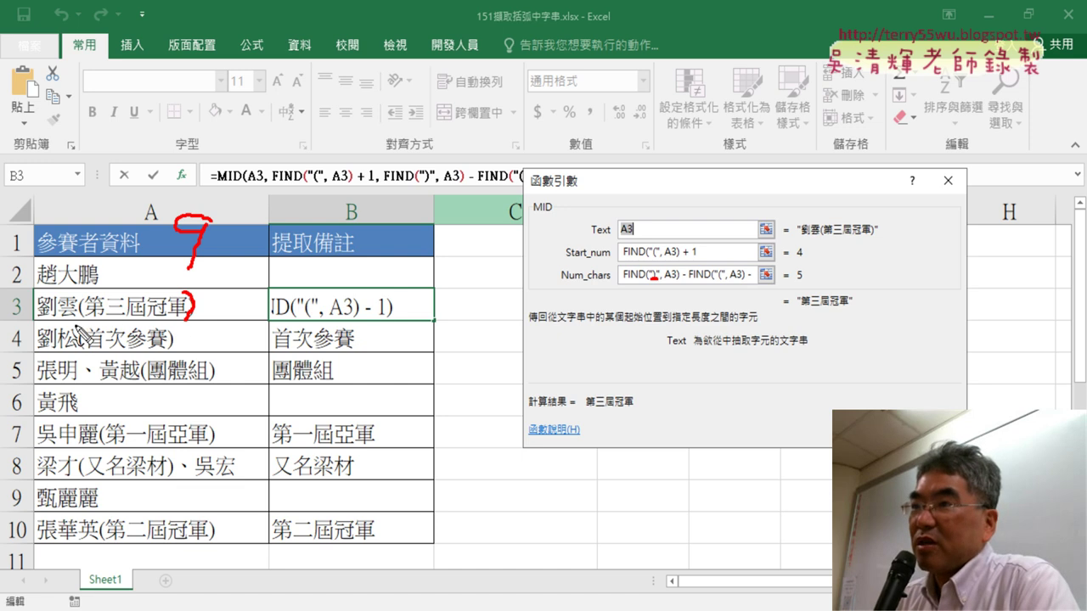
drag(88, 324, 75, 334)
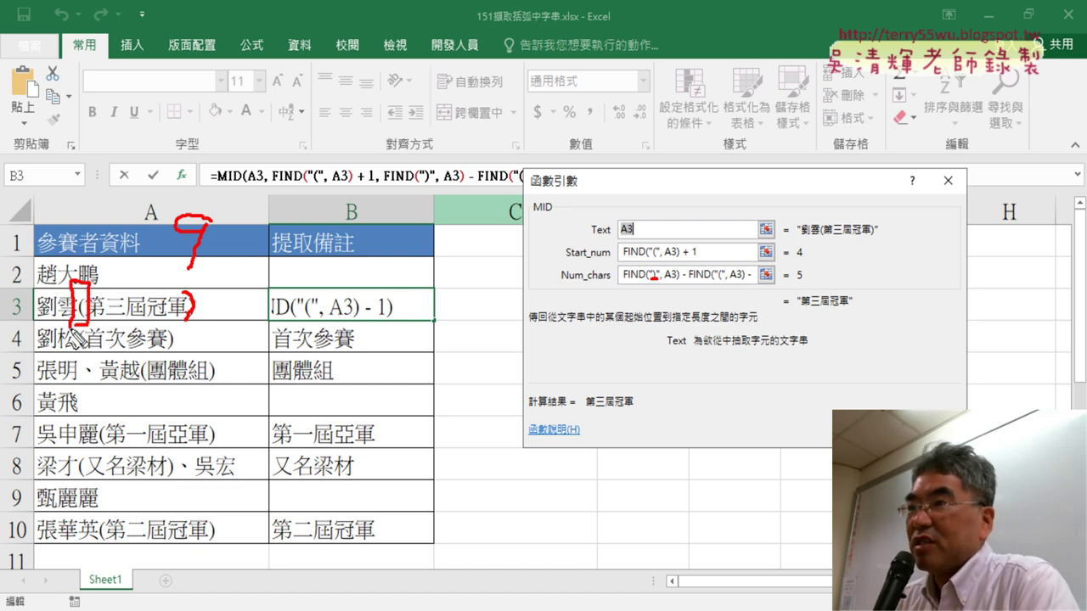
mouse_move(171, 280)
mouse_down()
mouse_move(185, 275)
mouse_move(208, 307)
mouse_move(172, 326)
mouse_up()
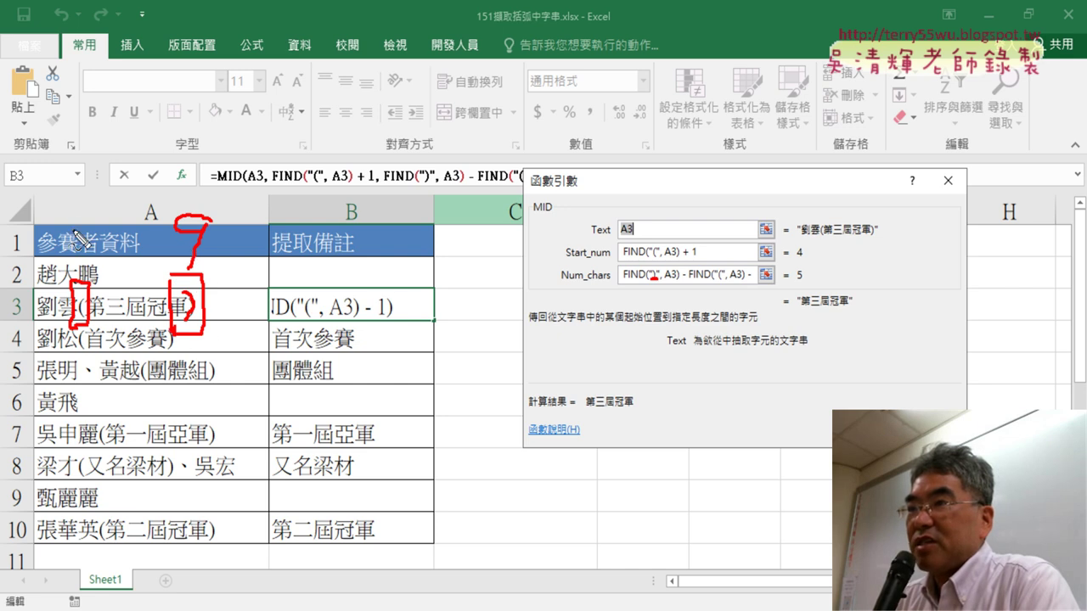
mouse_move(78, 238)
mouse_down()
mouse_move(91, 259)
mouse_move(76, 289)
mouse_up()
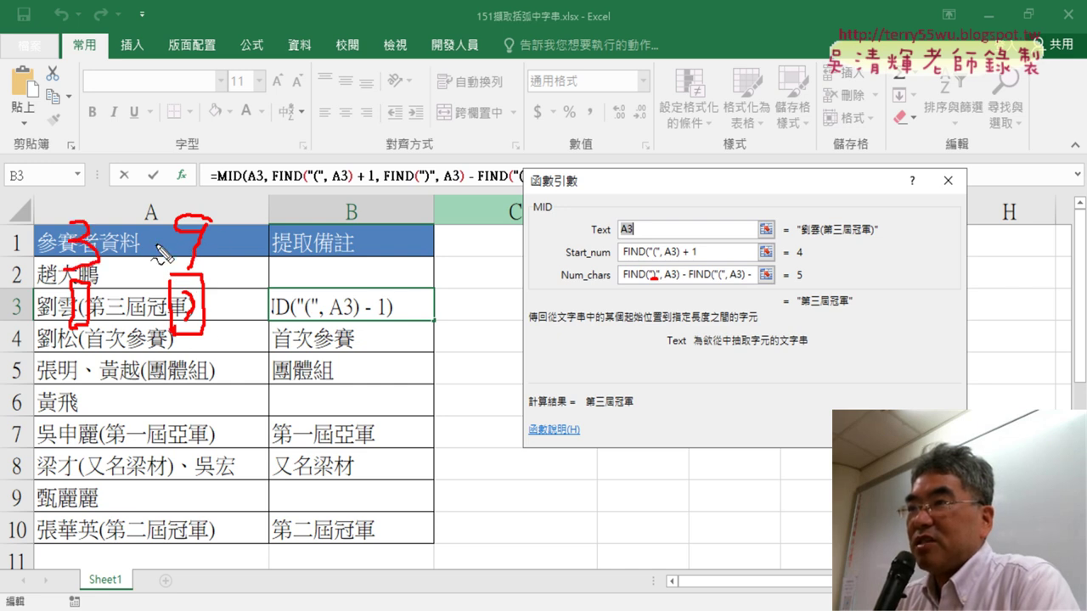
drag(157, 246, 86, 244)
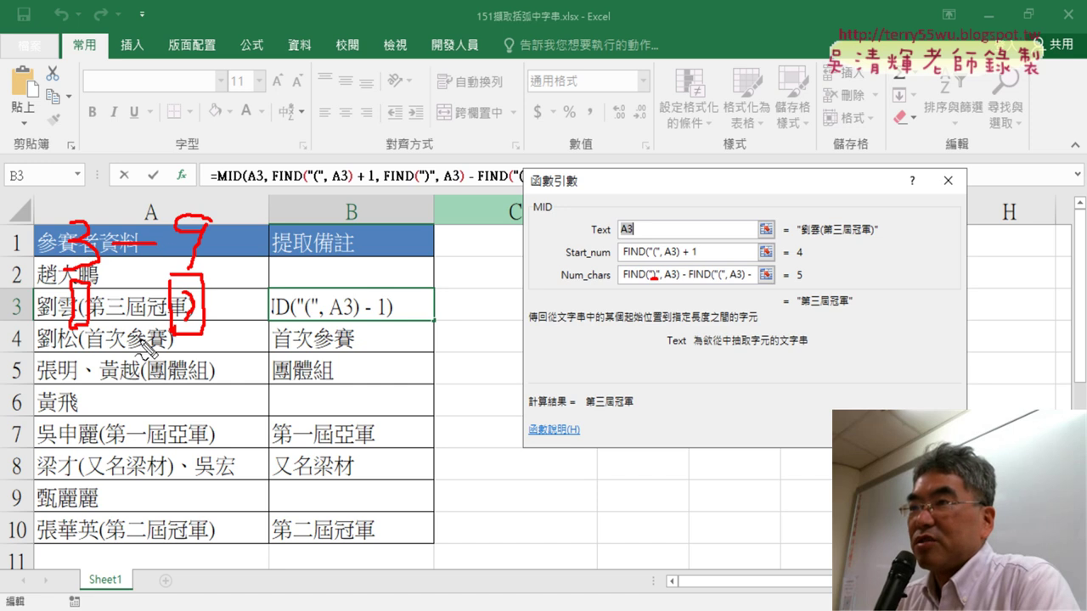
drag(167, 99, 140, 174)
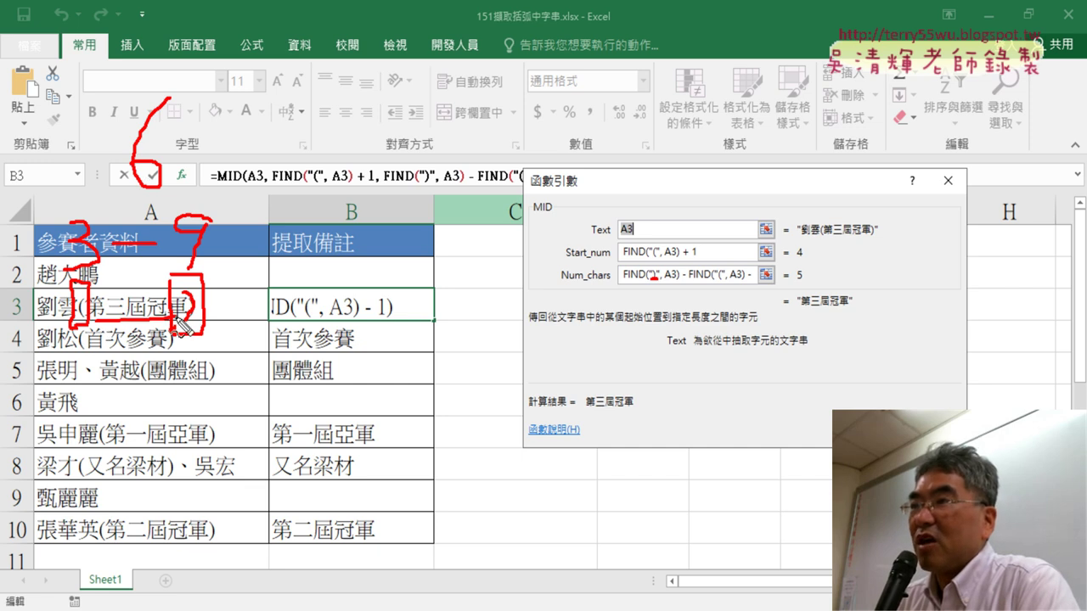
drag(170, 155, 202, 154)
drag(215, 100, 214, 174)
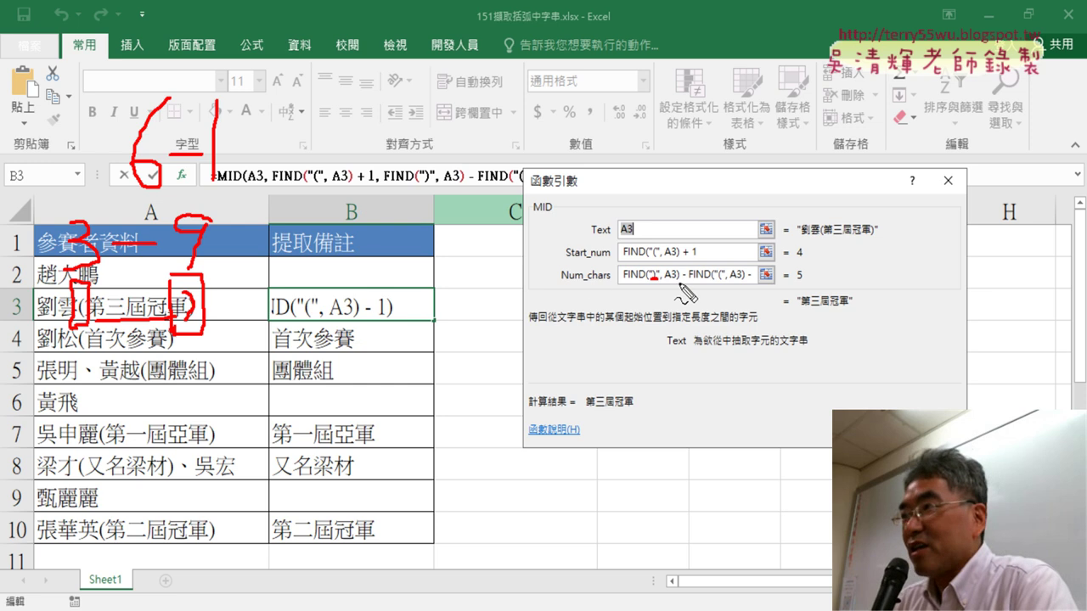
key(Escape)
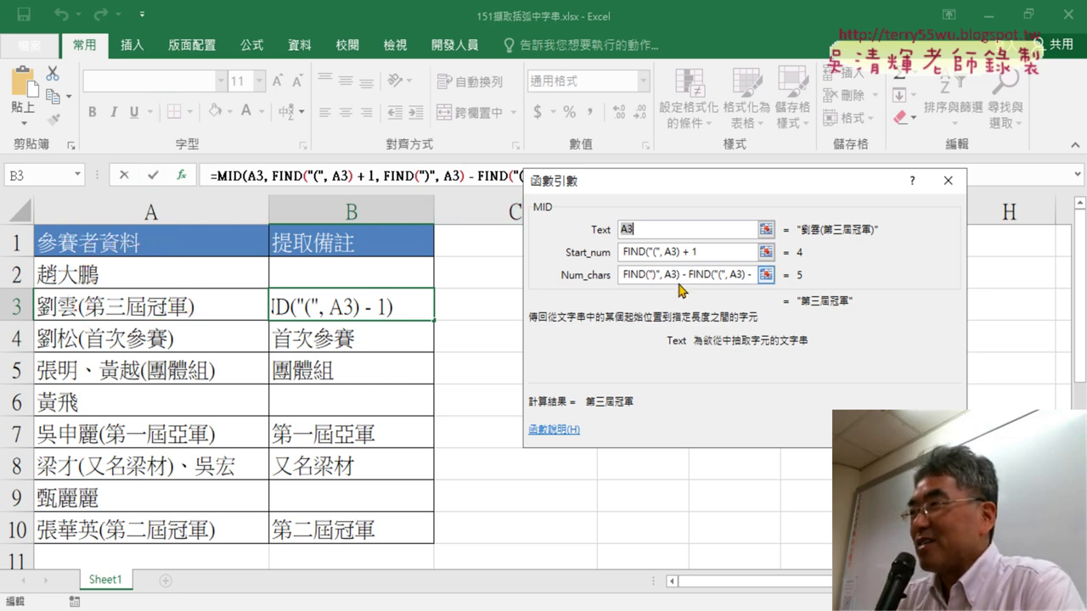
Step: Explain Num_chars as closing FIND minus opening FIND minus 1, giving 第三屆冠軍, then close the dialog
click(685, 276)
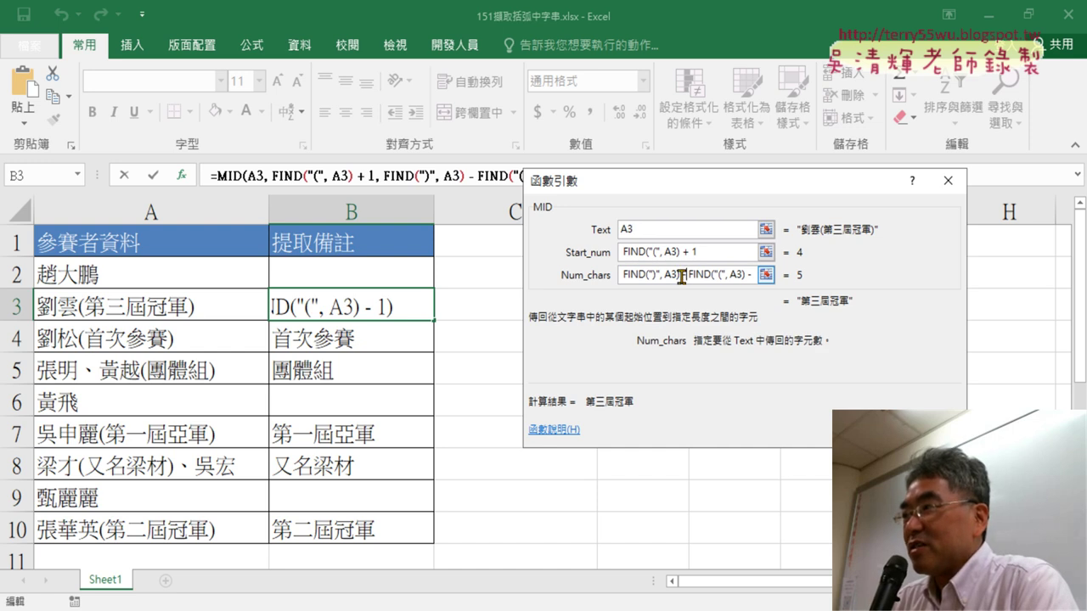
drag(681, 276, 585, 276)
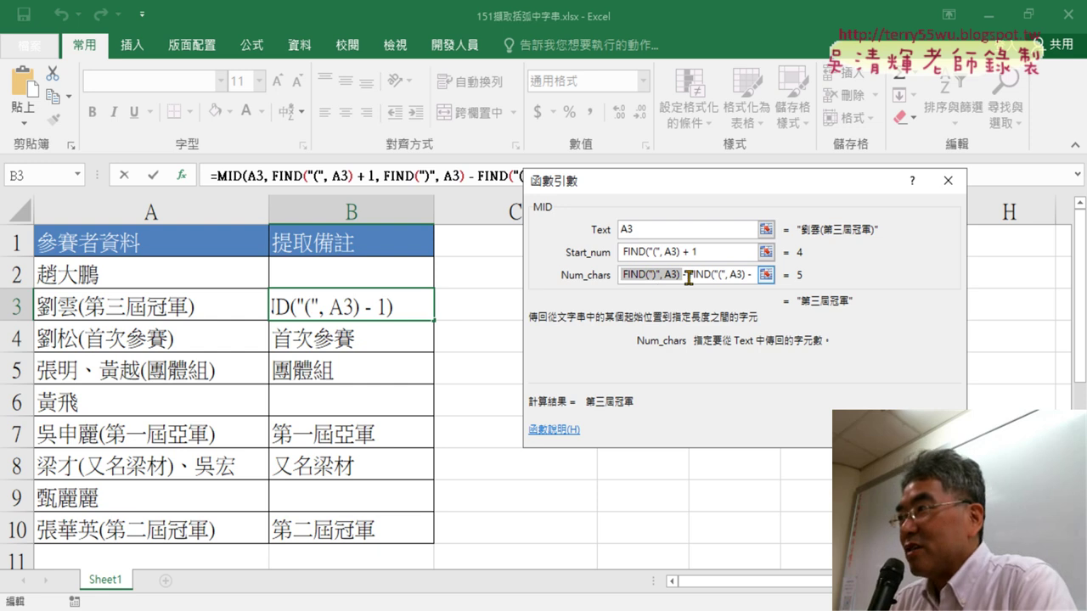
drag(689, 276, 736, 278)
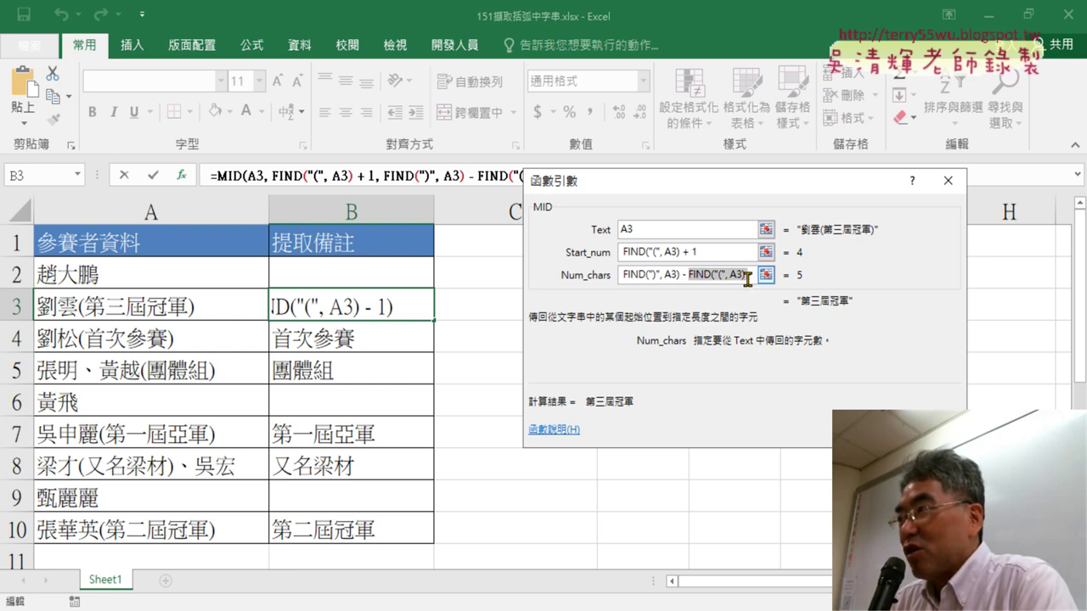
click(751, 276)
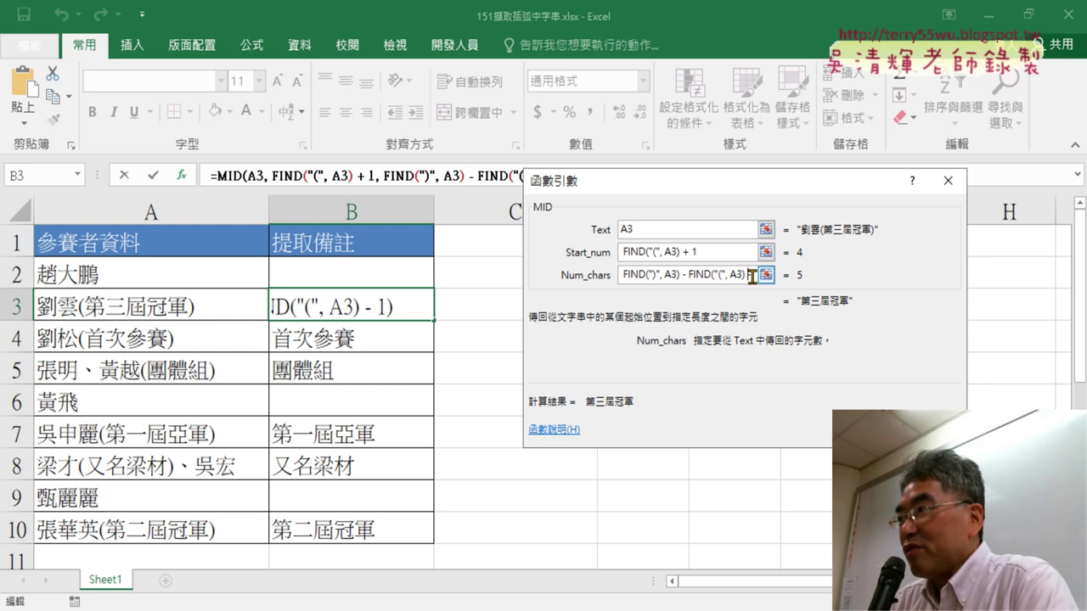
drag(747, 274, 883, 293)
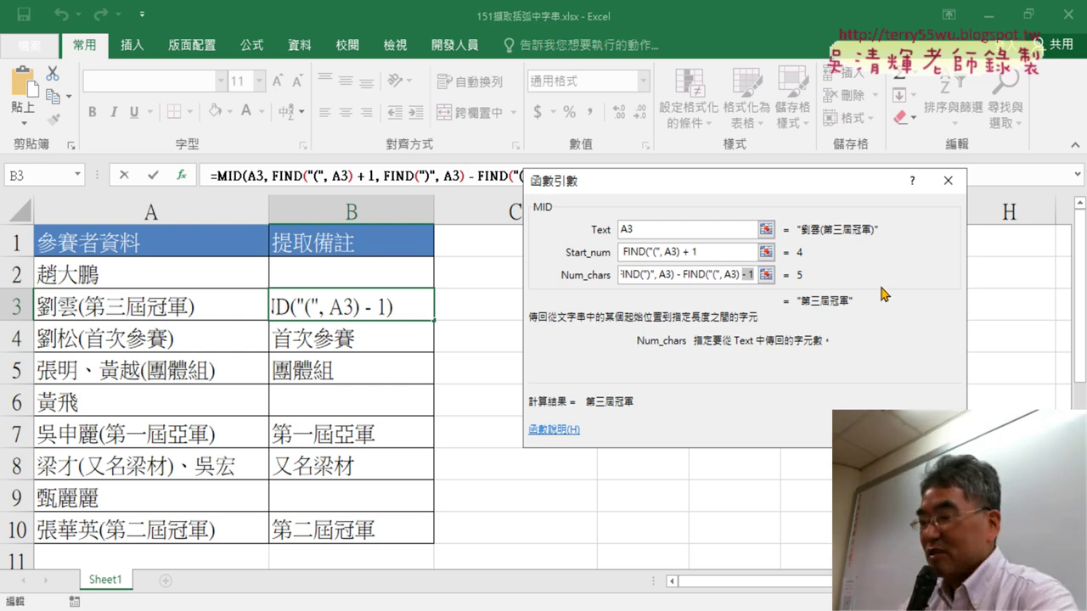
key(ctrl+2)
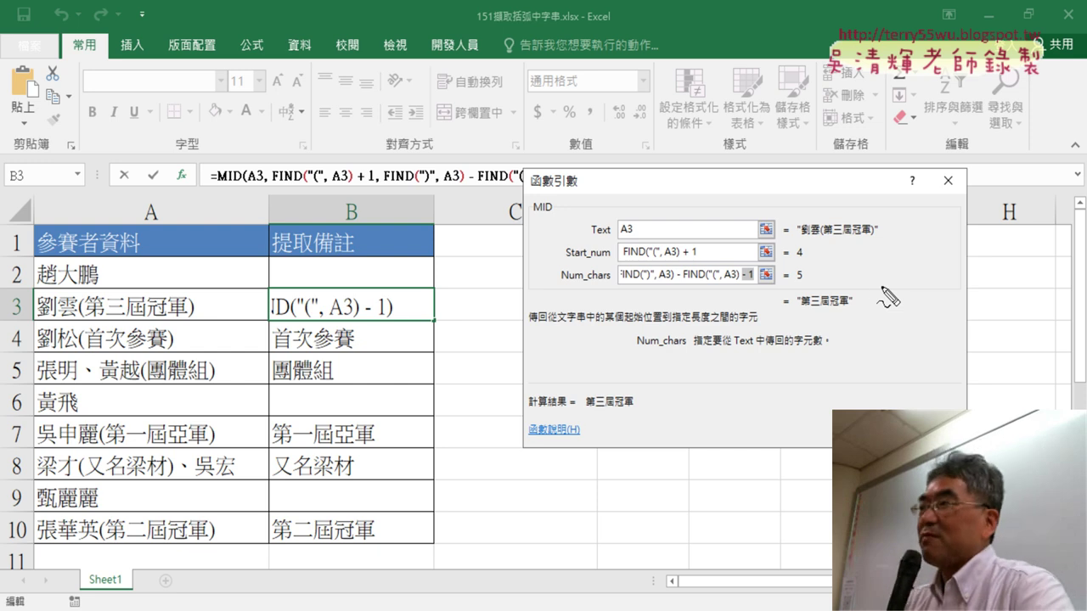
drag(737, 286, 757, 286)
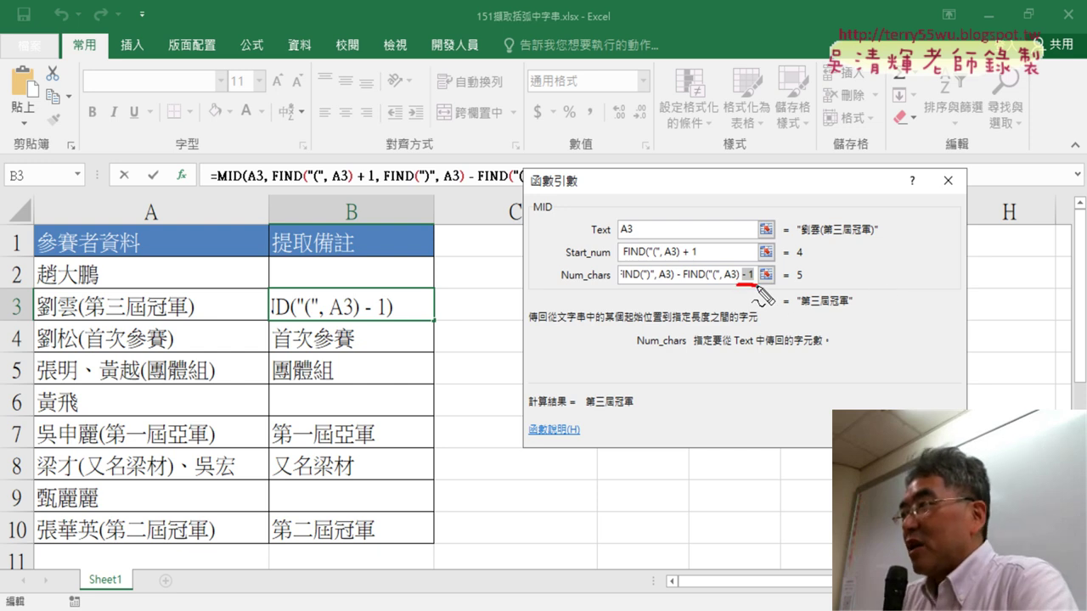
drag(850, 297, 846, 312)
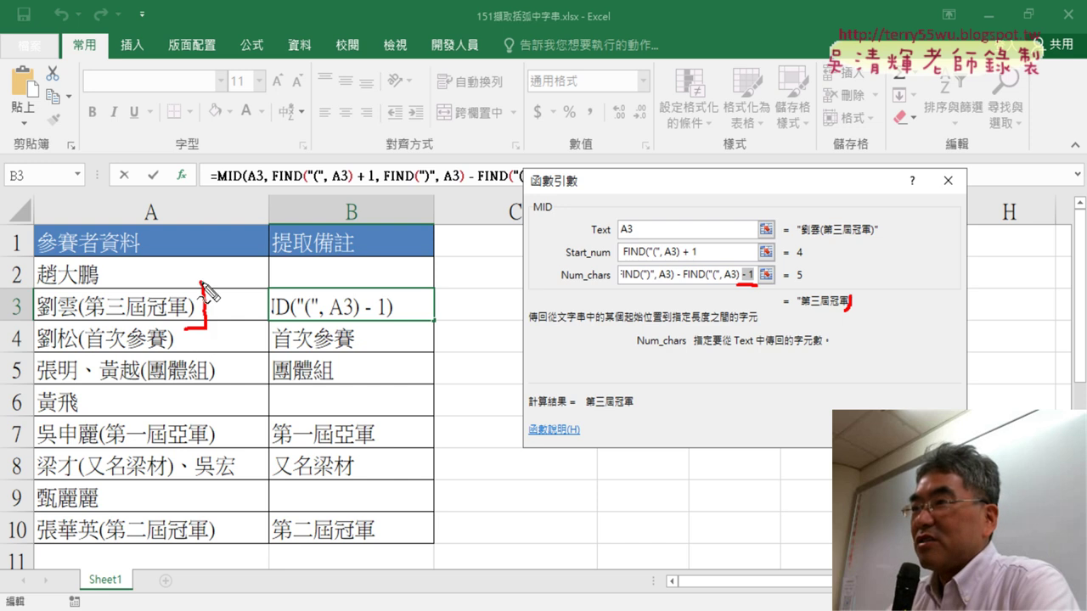
drag(180, 293, 183, 329)
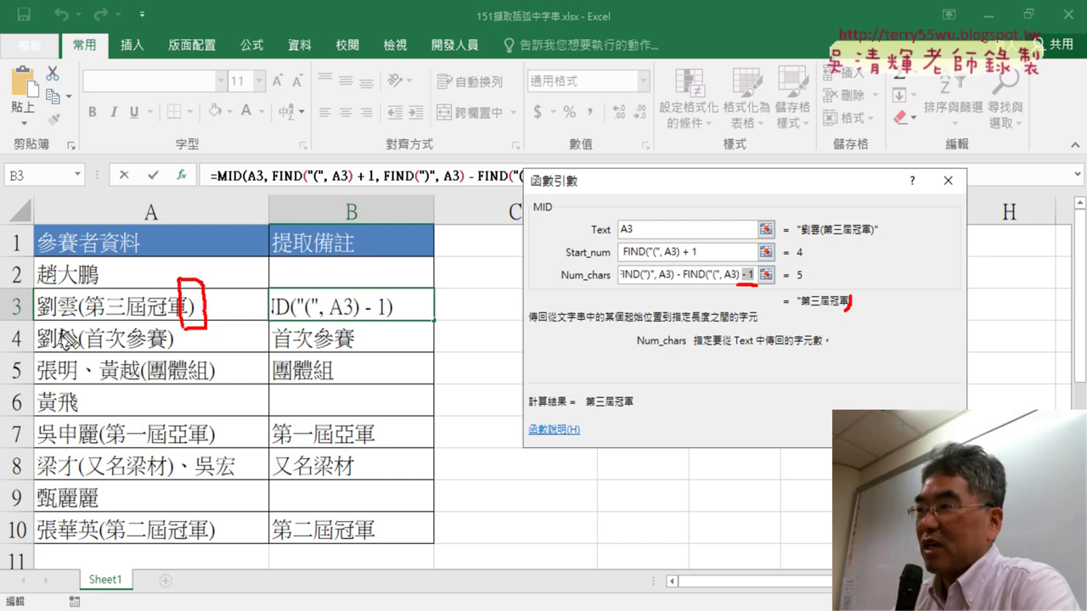
key(e)
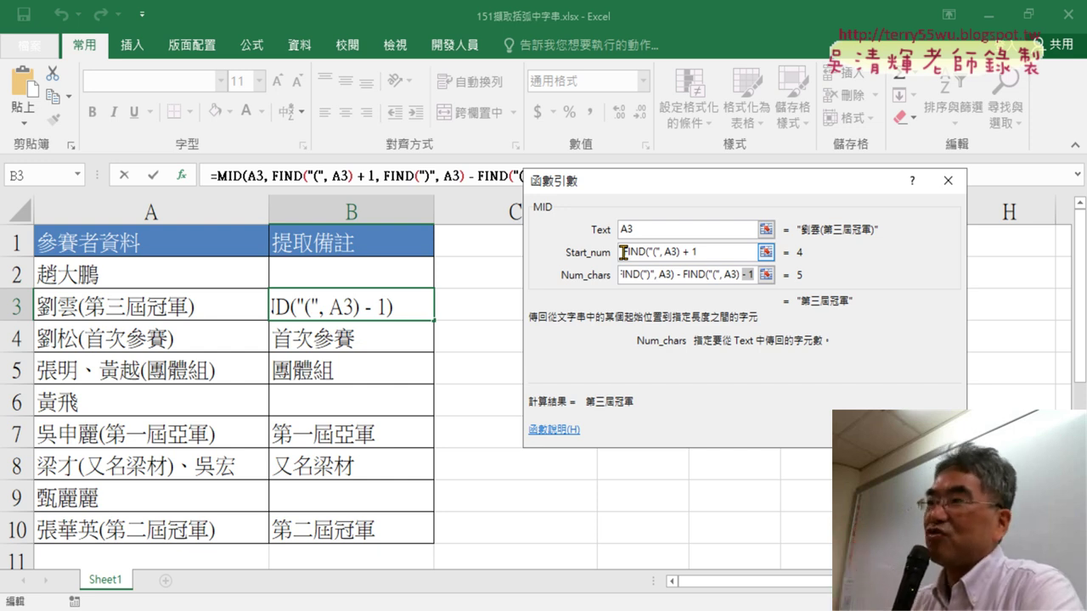
key(Return)
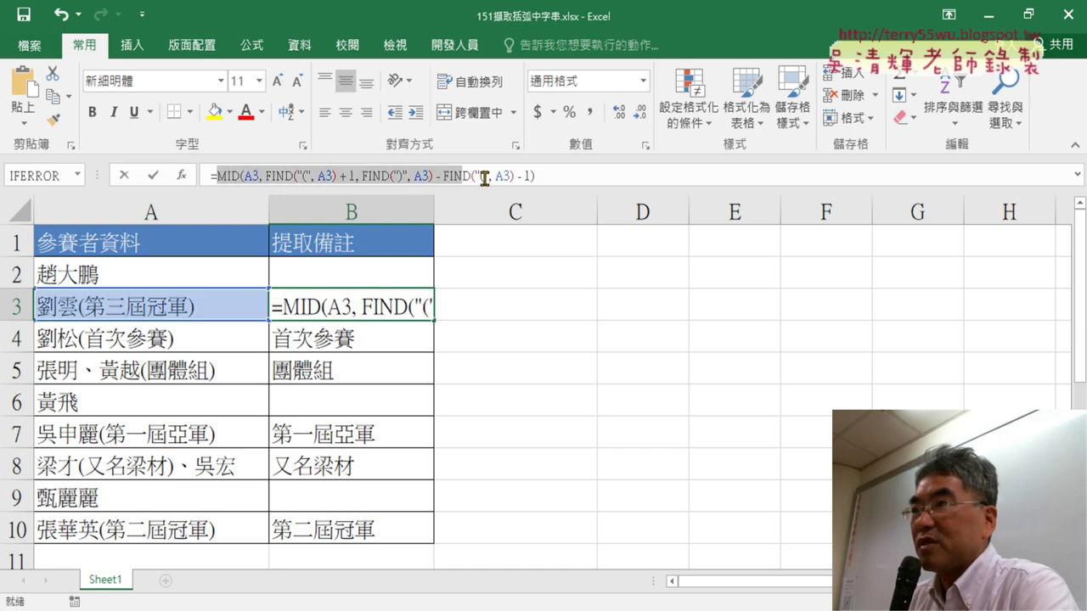
Step: Wrap B3's MID formula in IFERROR with "" as Value_if_error and fill it over B2:B10
drag(219, 175, 518, 176)
right_click(518, 177)
click(545, 188)
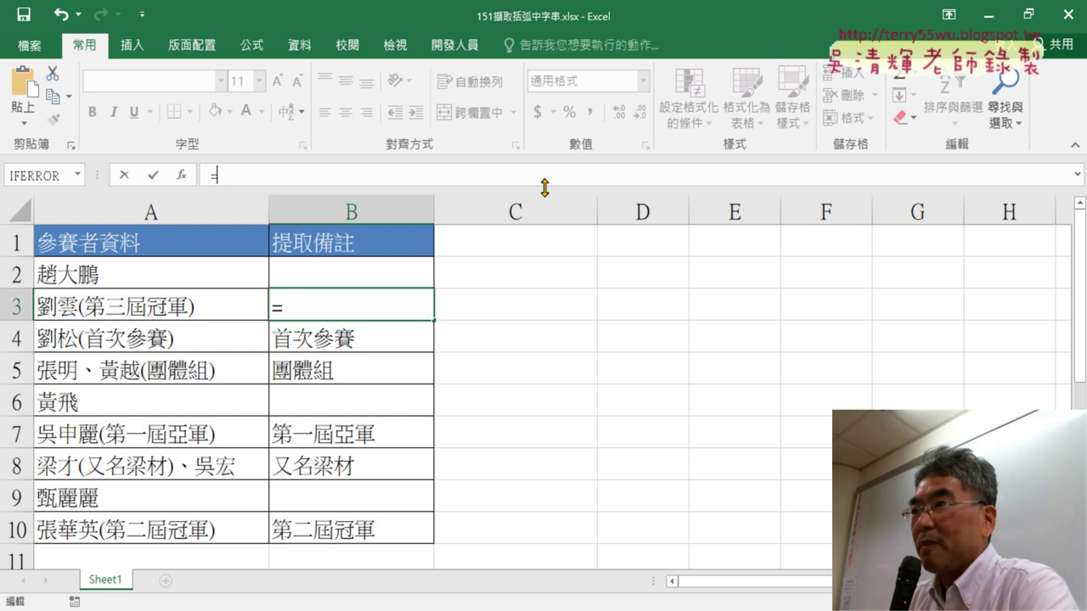
click(182, 176)
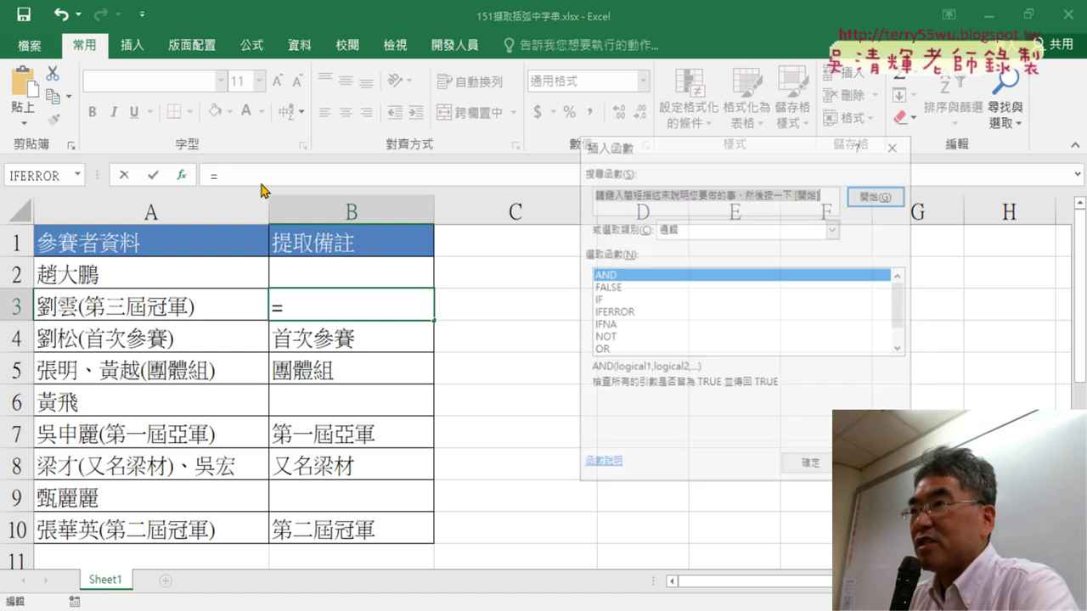
double_click(613, 311)
right_click(636, 239)
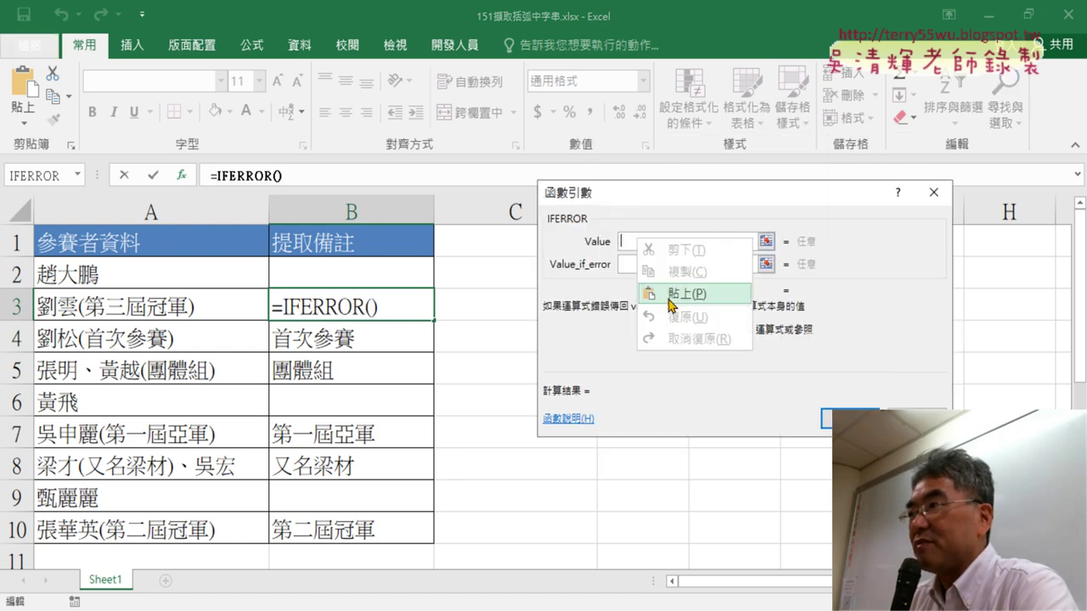
click(671, 299)
click(656, 260)
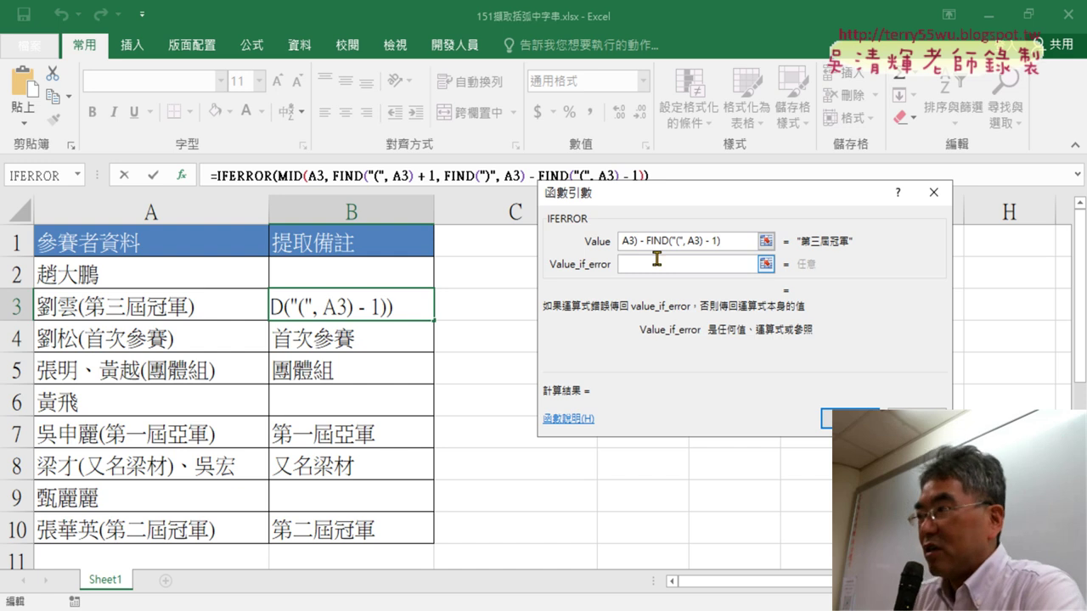
text("")
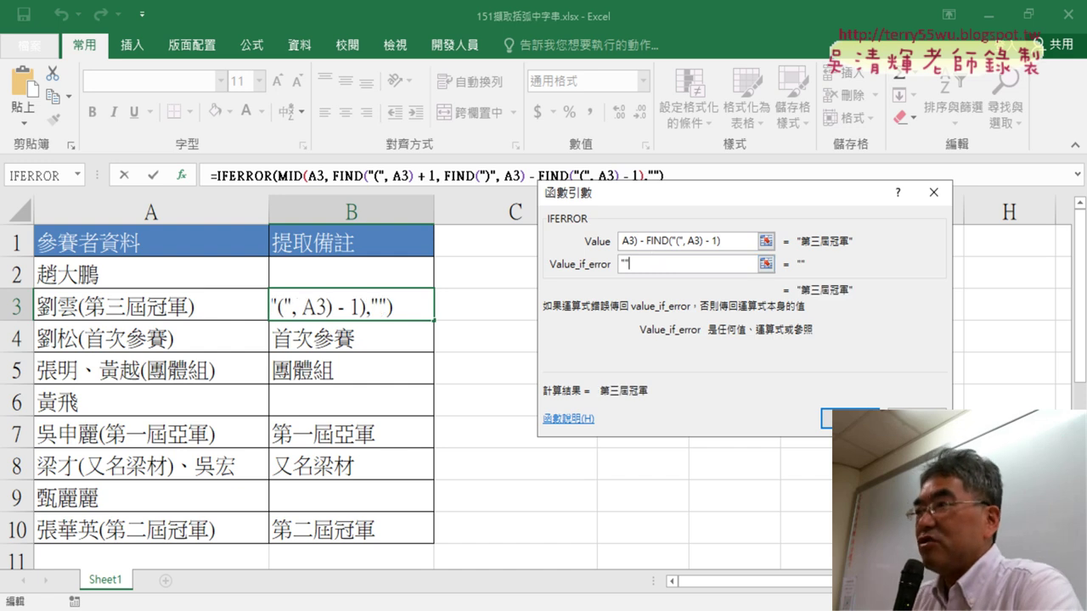
click(827, 418)
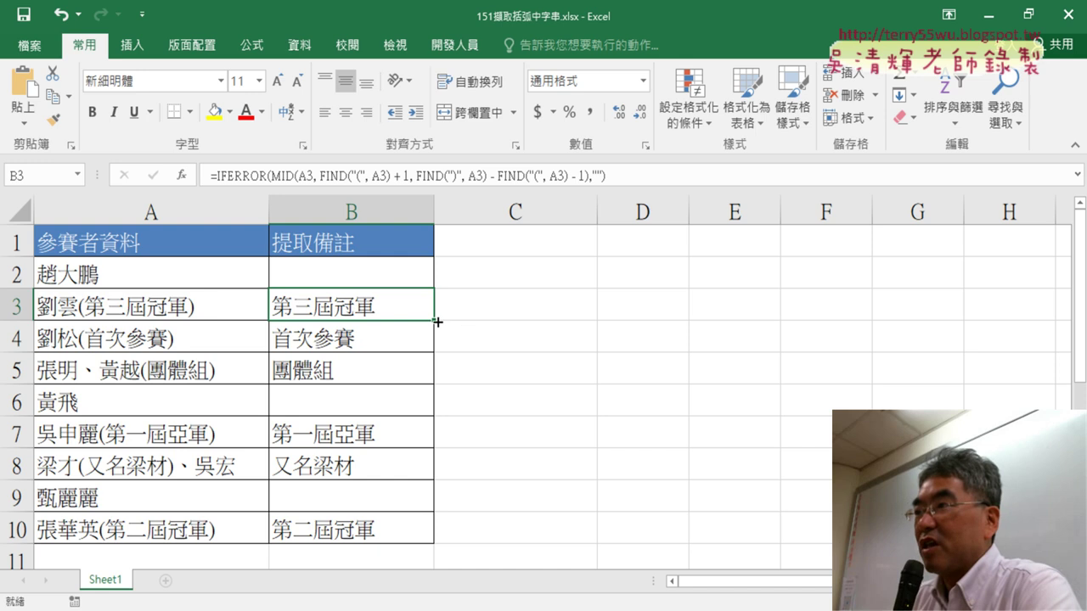
drag(438, 322, 437, 280)
drag(436, 319, 406, 537)
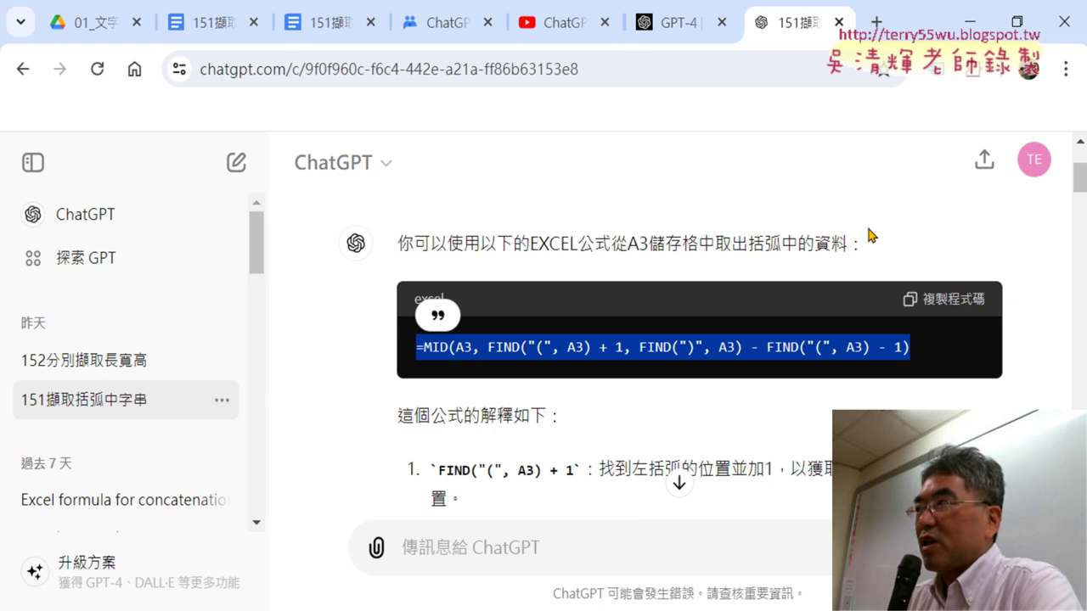
Step: Back in Excel, select B2 to confirm its IFERROR(MID(...)) formula references A2
click(970, 21)
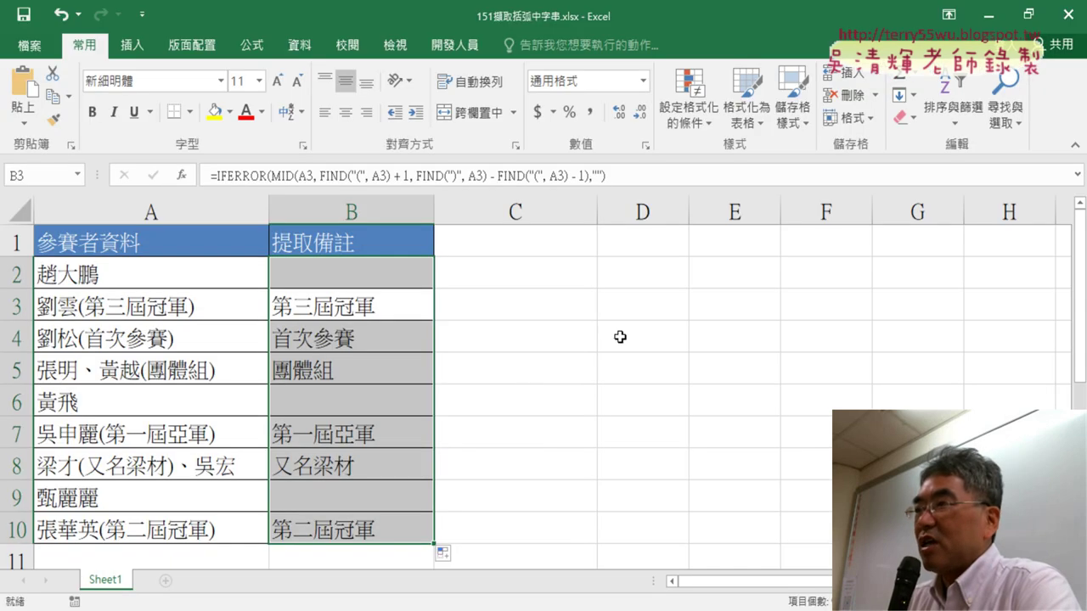
click(522, 382)
click(372, 277)
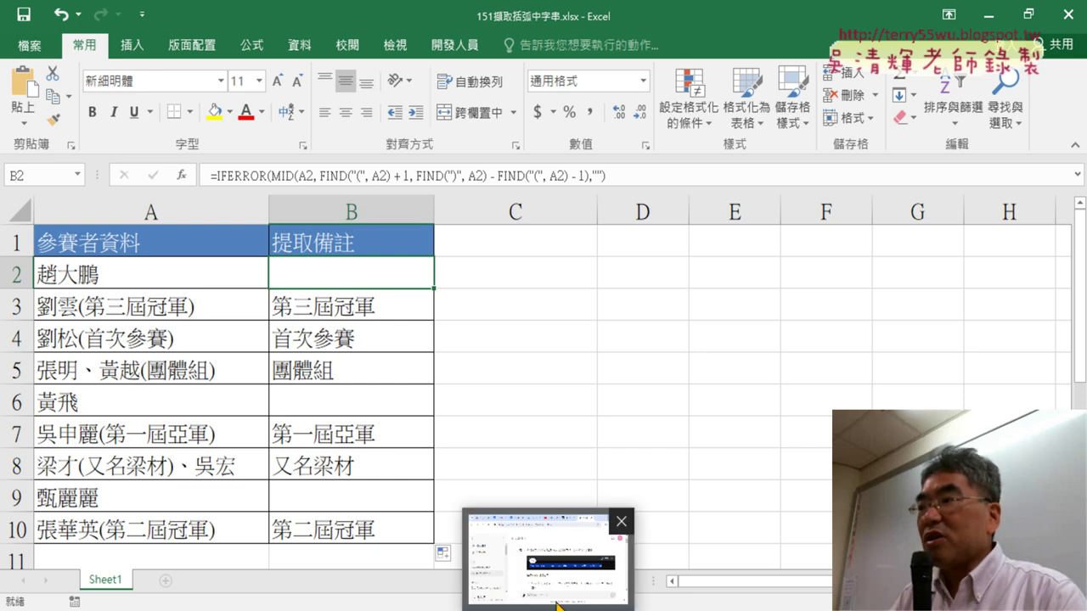
Step: In ChatGPT, scroll to the VBA Function request and highlight its VBA and Function wording
click(557, 605)
scroll(611, 345, down, 3)
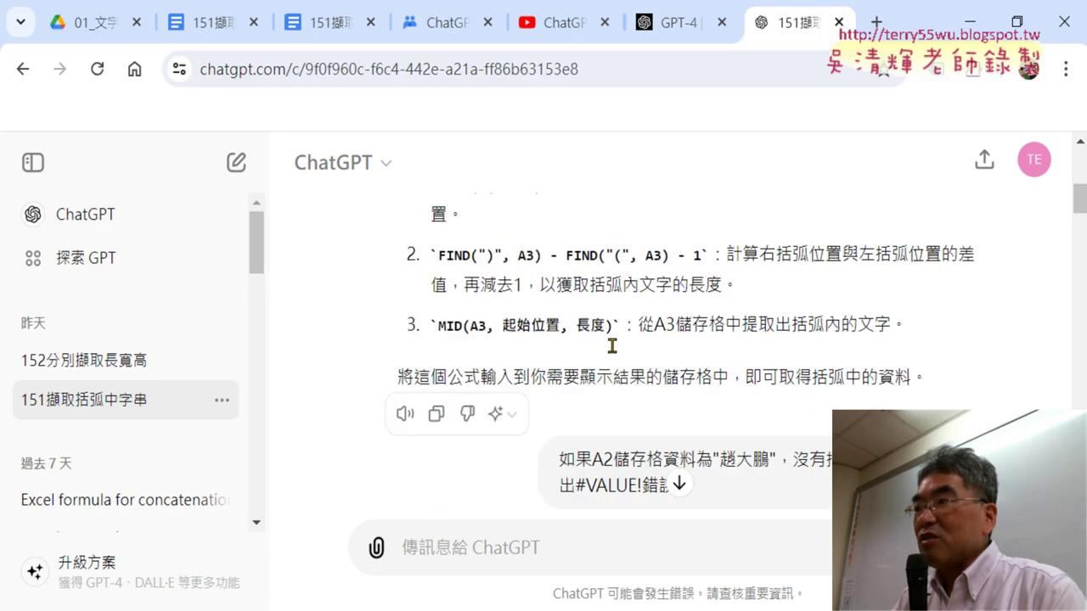
scroll(611, 346, down, 2)
scroll(612, 346, down, 2)
scroll(611, 345, down, 2)
scroll(615, 343, down, 1)
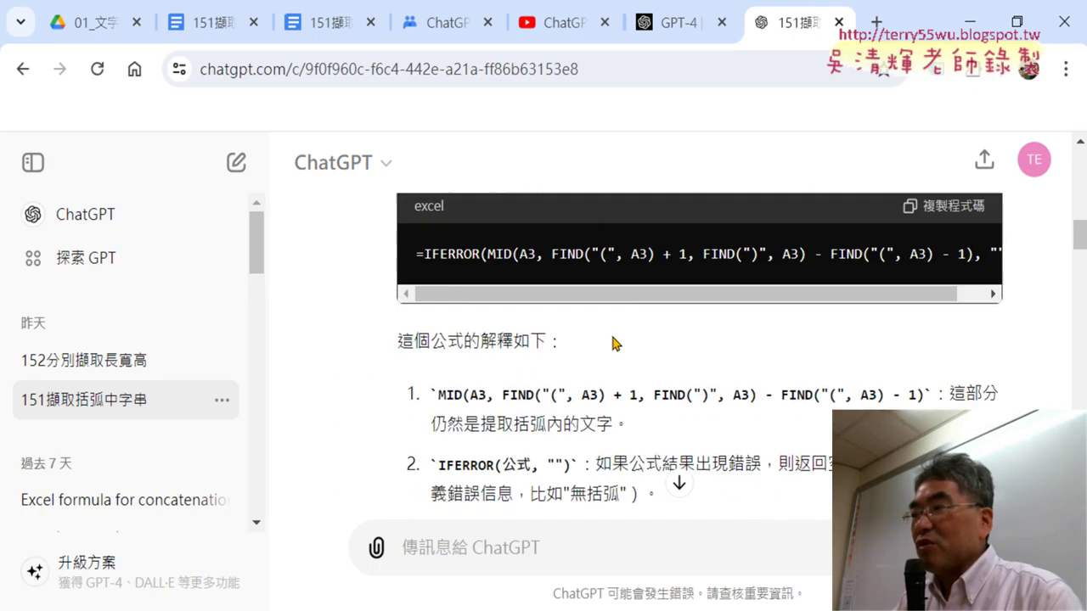
scroll(615, 343, down, 2)
scroll(613, 342, down, 2)
scroll(612, 343, down, 1)
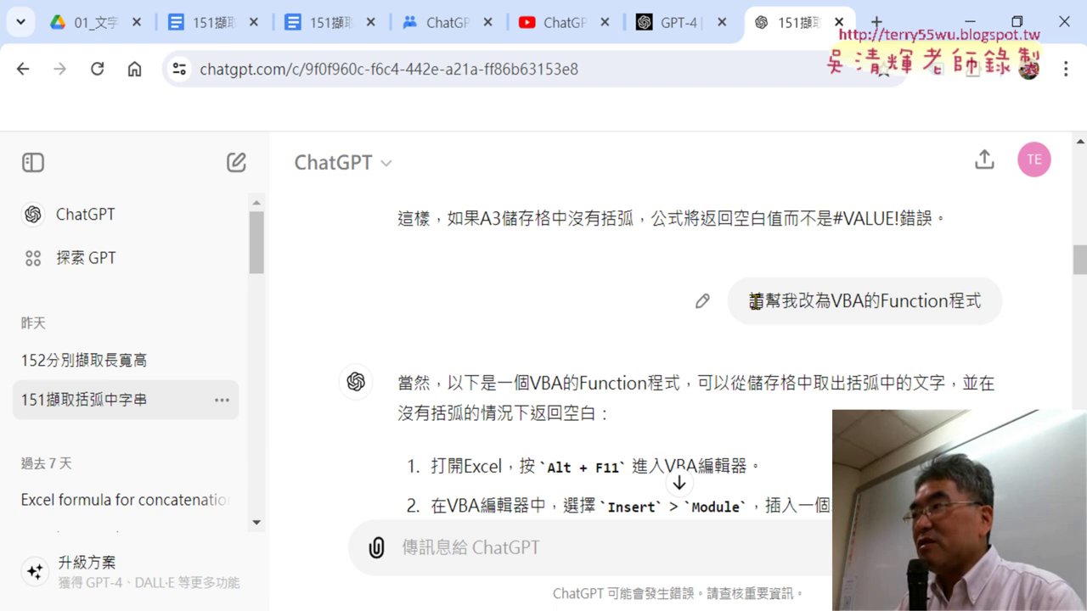
drag(748, 301, 826, 299)
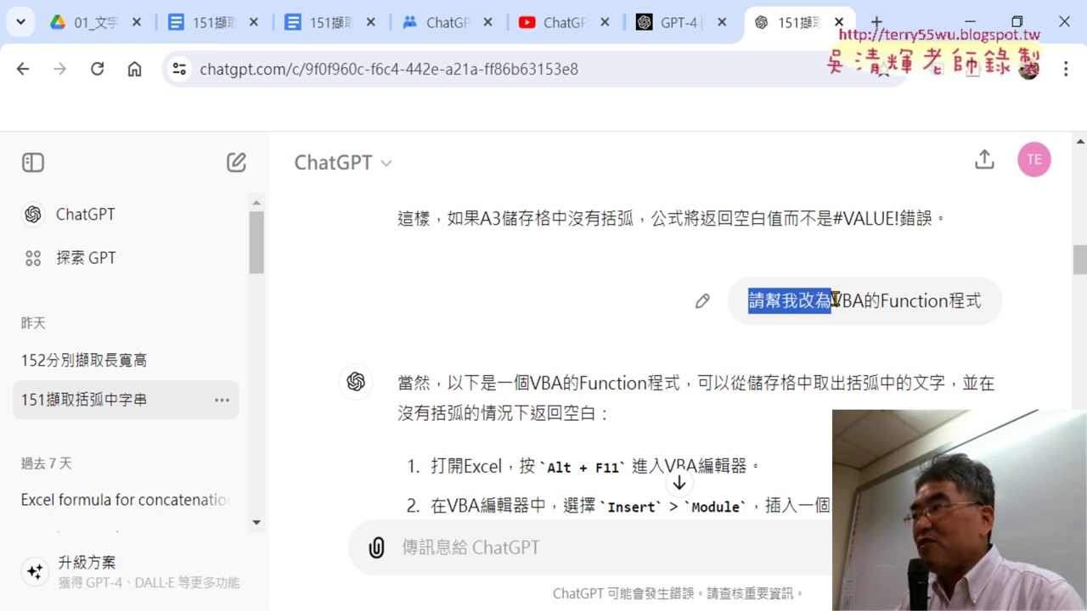
drag(832, 300, 864, 303)
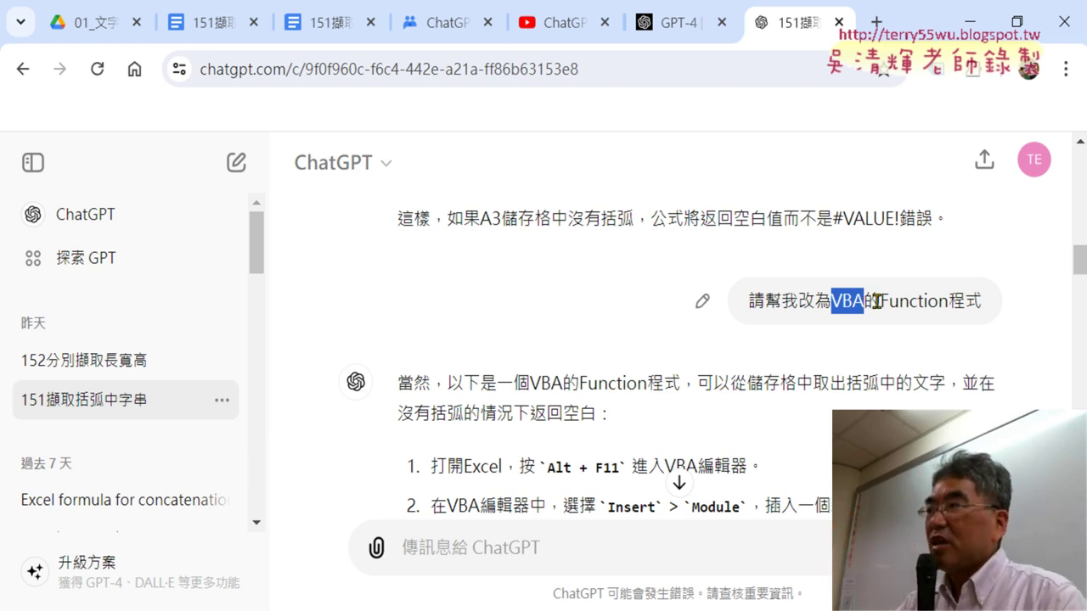
drag(881, 301, 979, 308)
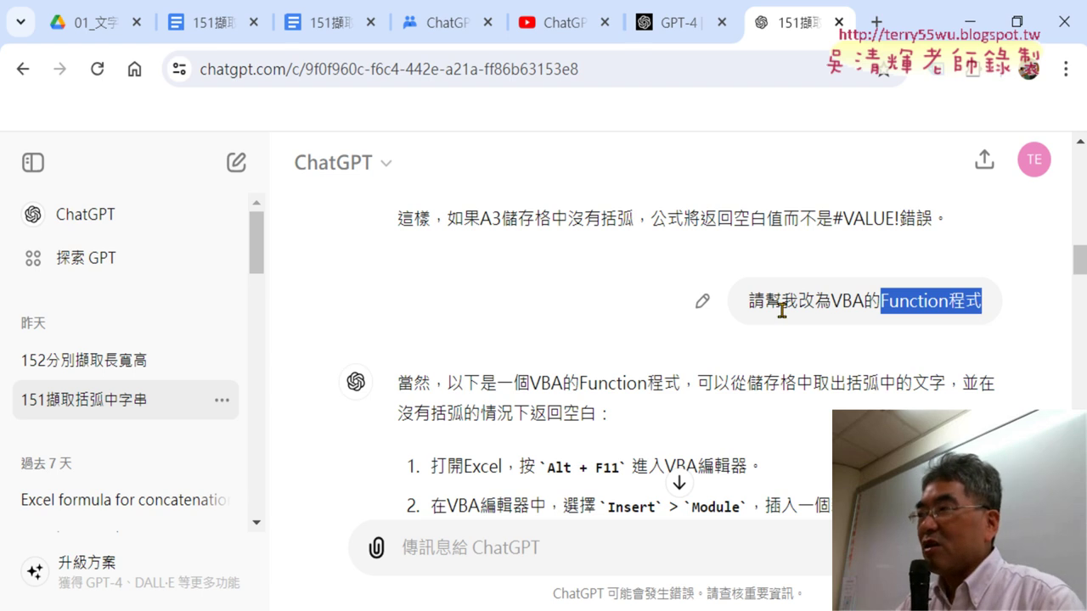
Step: Highlight 'VBA編輯器' and 'Insert' in the answer's first two instruction steps
scroll(836, 318, down, 3)
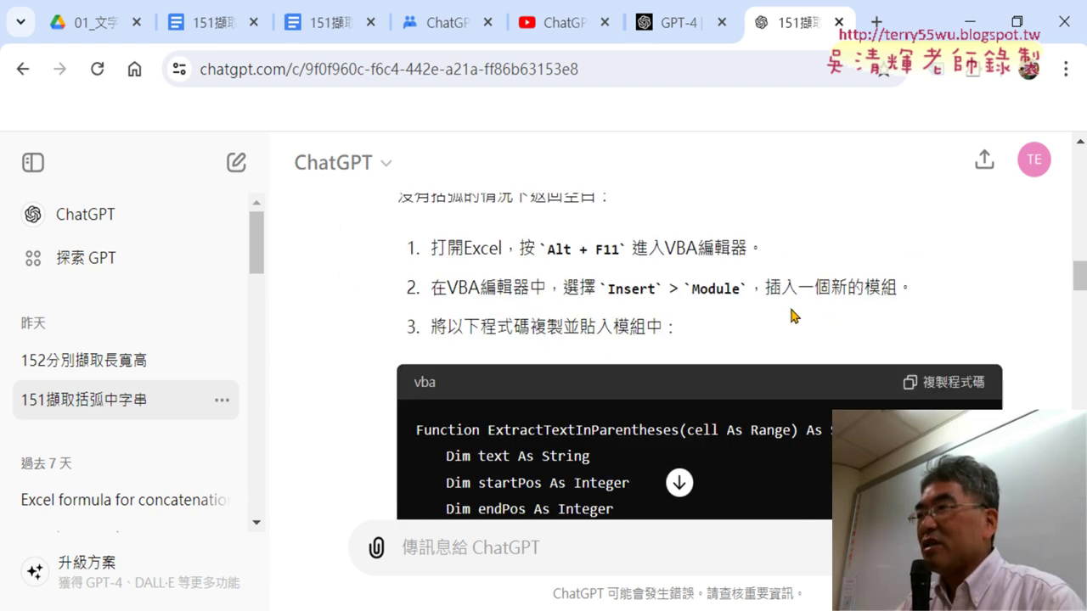
scroll(790, 315, up, 2)
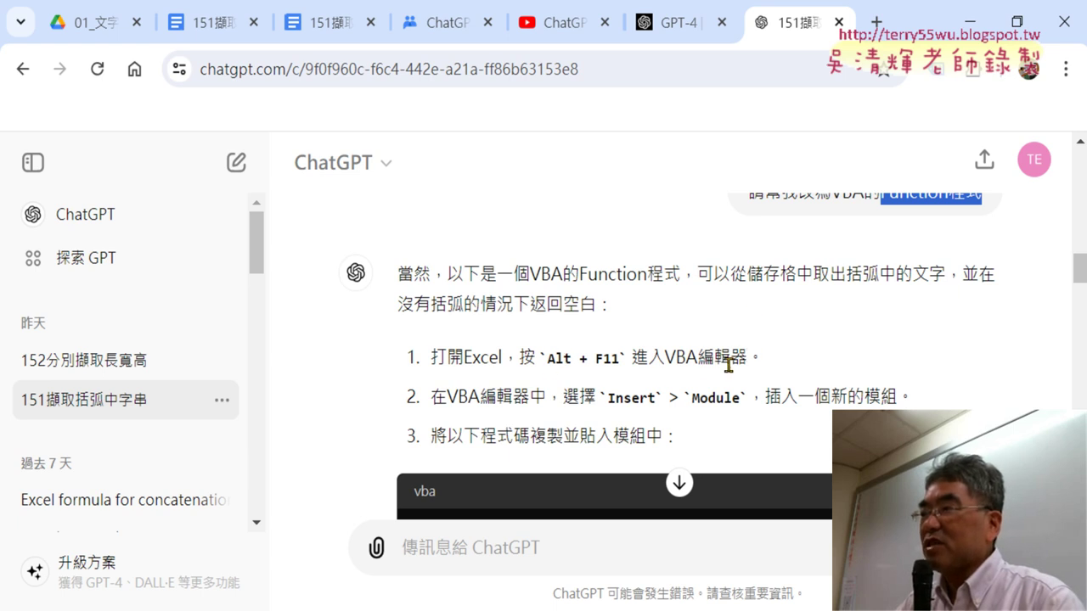
drag(667, 358, 740, 357)
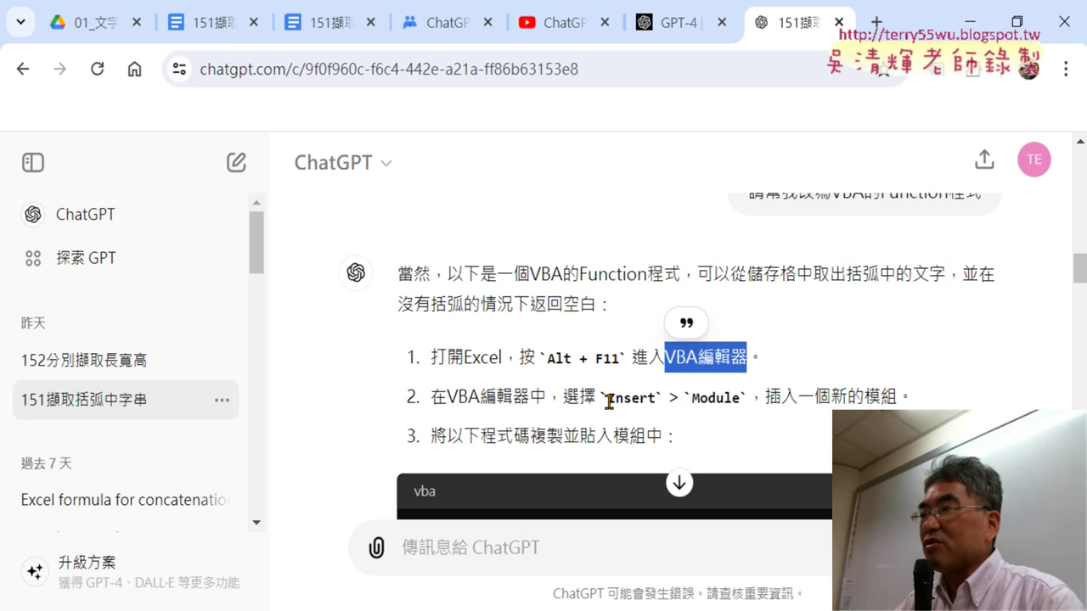
drag(607, 396, 648, 396)
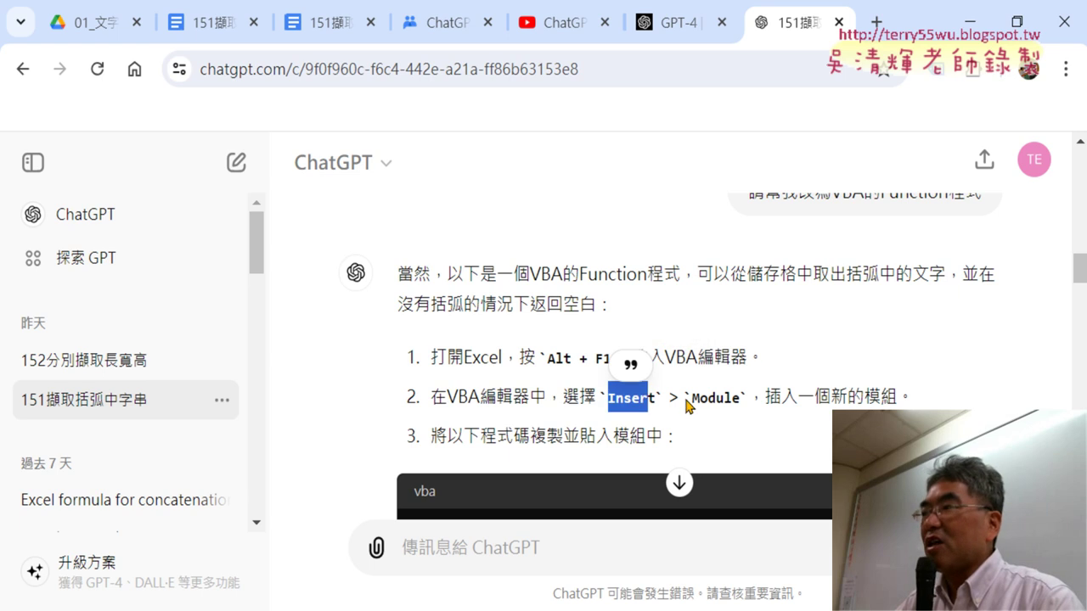
Step: From 開發人員, open Visual Basic and add an empty Module1 via 工作表1's 插入 > 模組
key(alt+Tab)
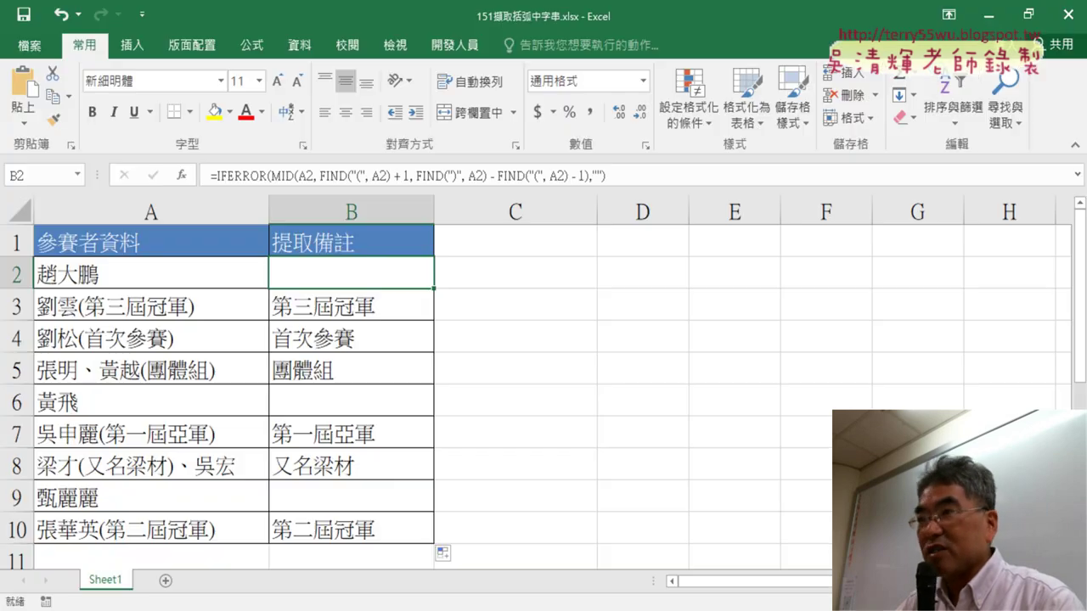
click(458, 56)
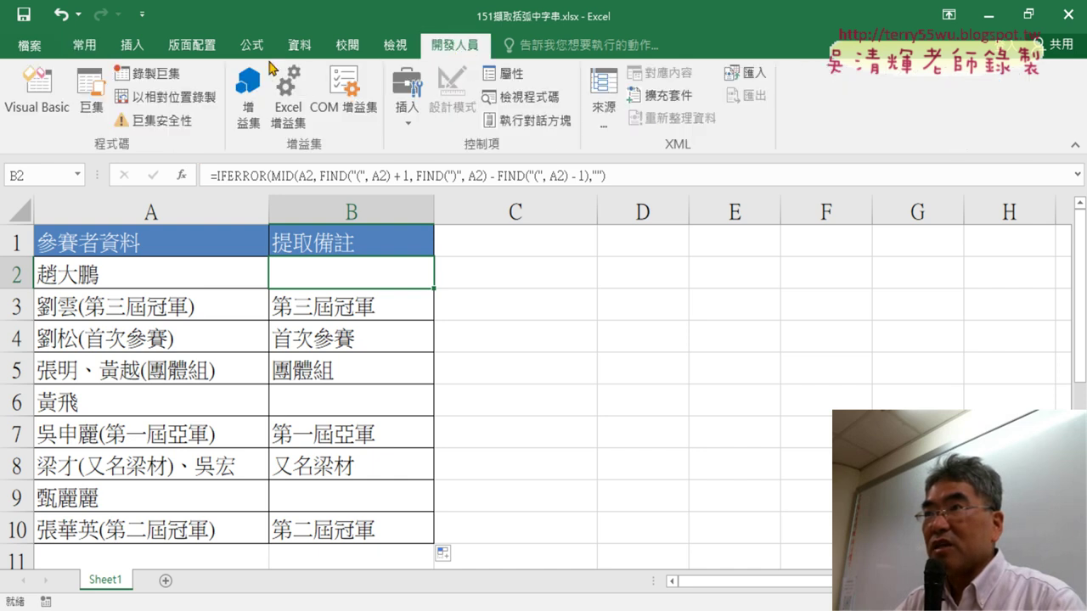
click(52, 99)
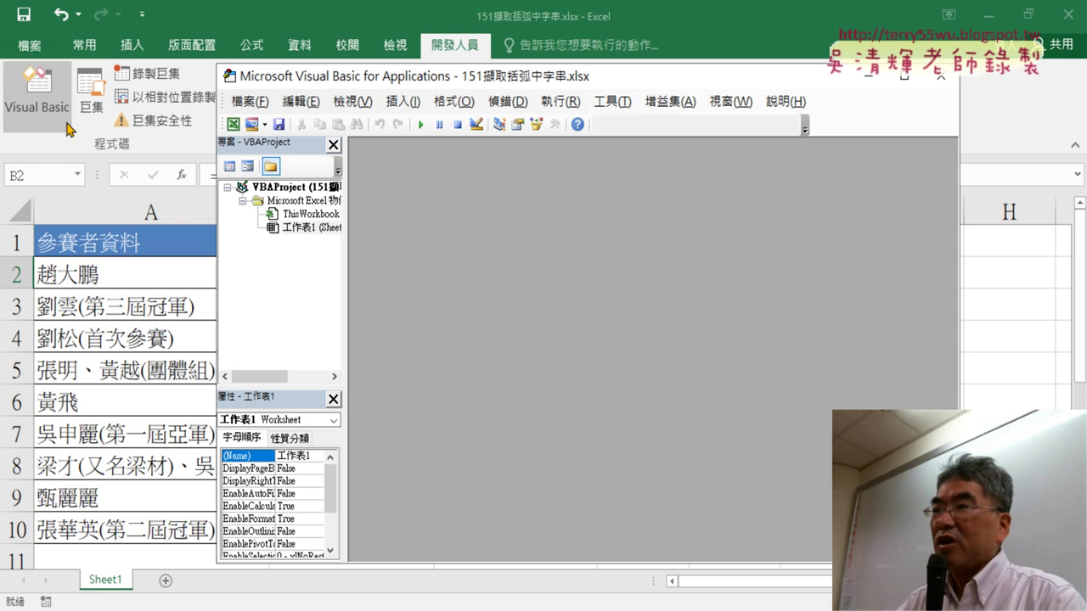
right_click(294, 227)
mouse_move(348, 305)
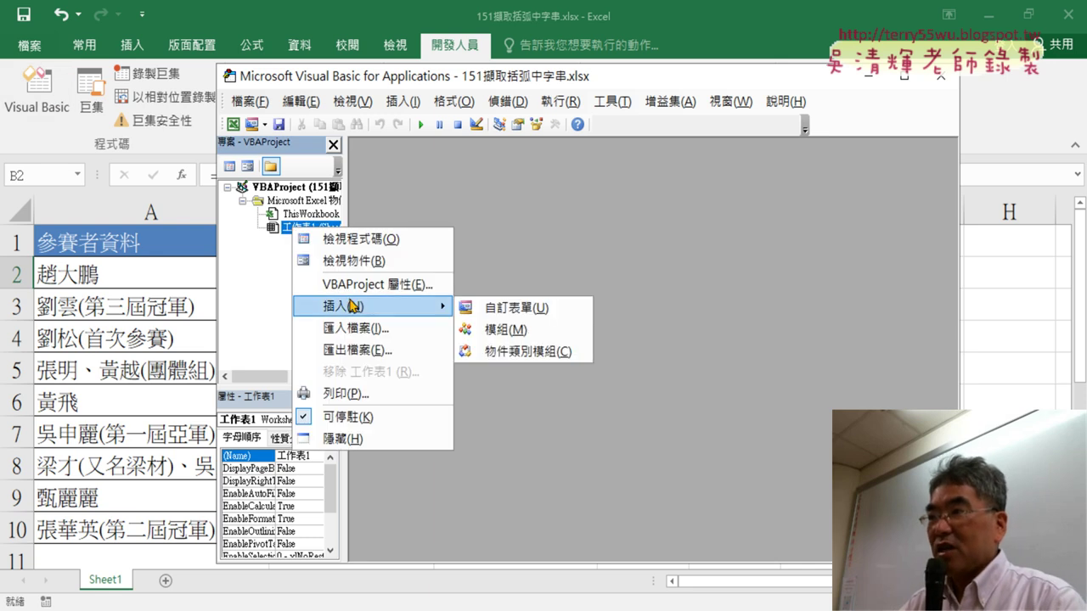
click(508, 331)
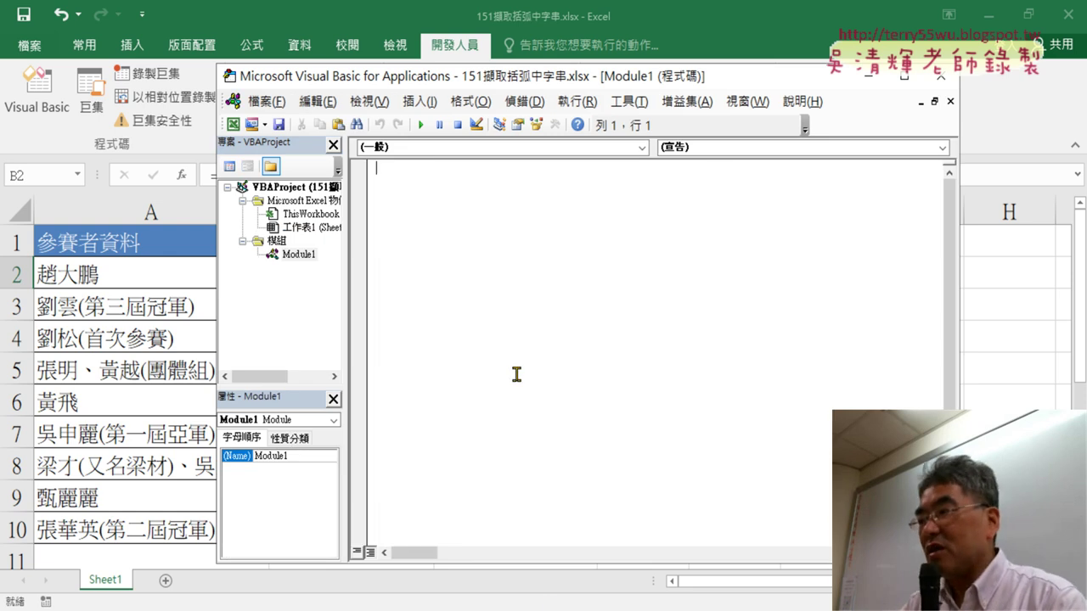
key(alt+Tab)
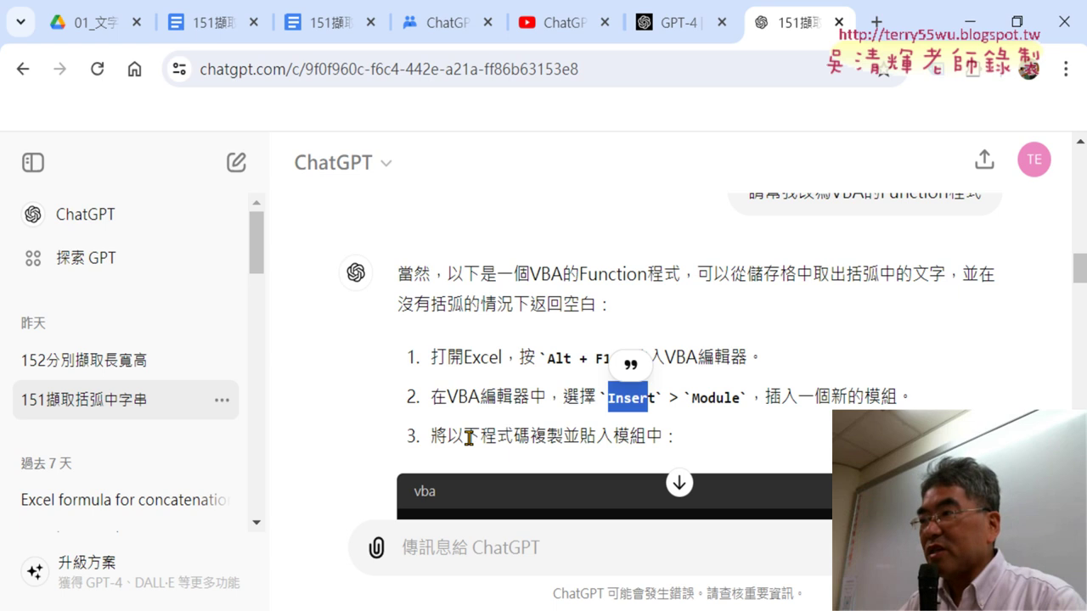
Step: Copy the ExtractTextInParentheses code with 複製程式碼 and bring the VBA editor back
drag(432, 436, 675, 442)
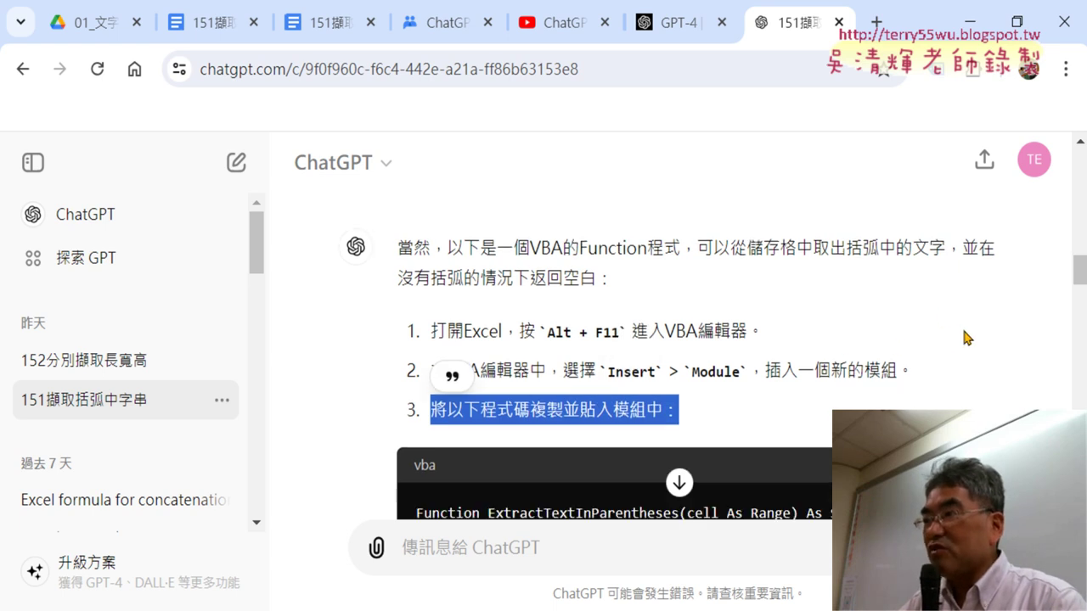
scroll(966, 339, down, 2)
scroll(966, 339, down, 1)
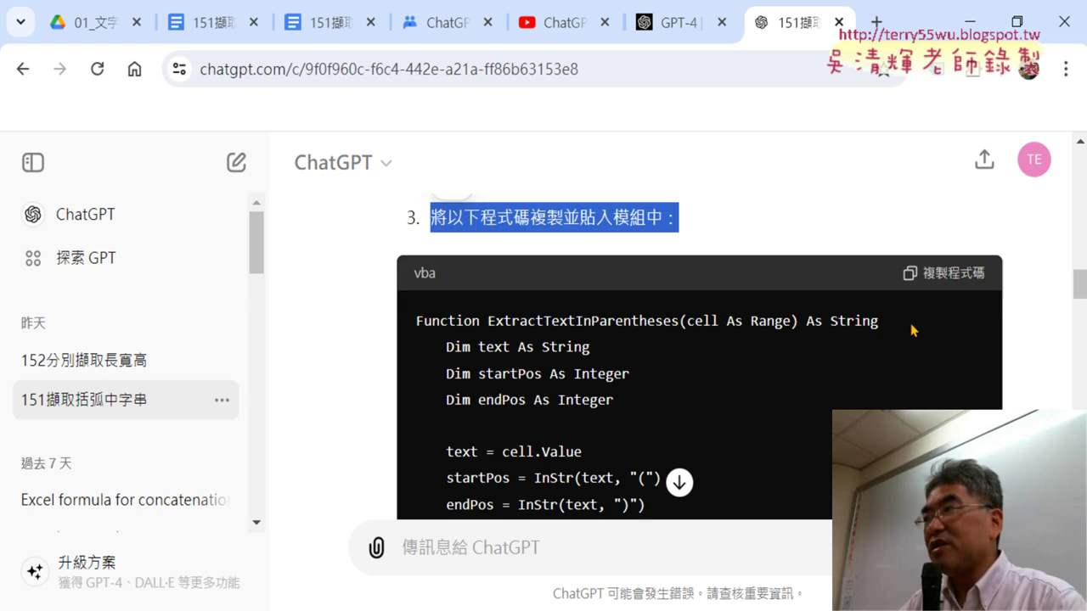
click(951, 283)
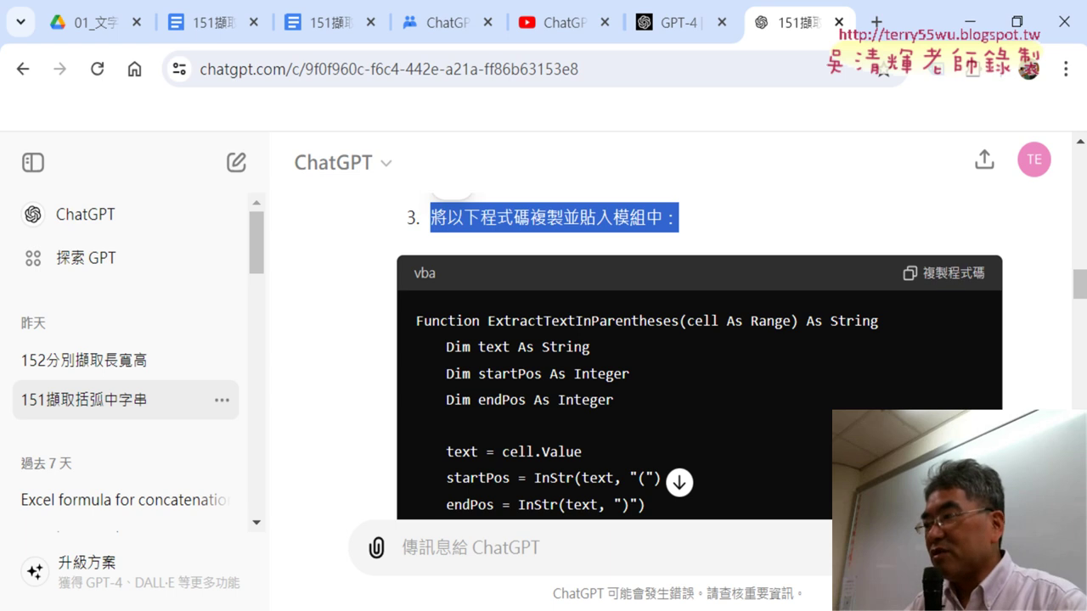
key(alt+Tab)
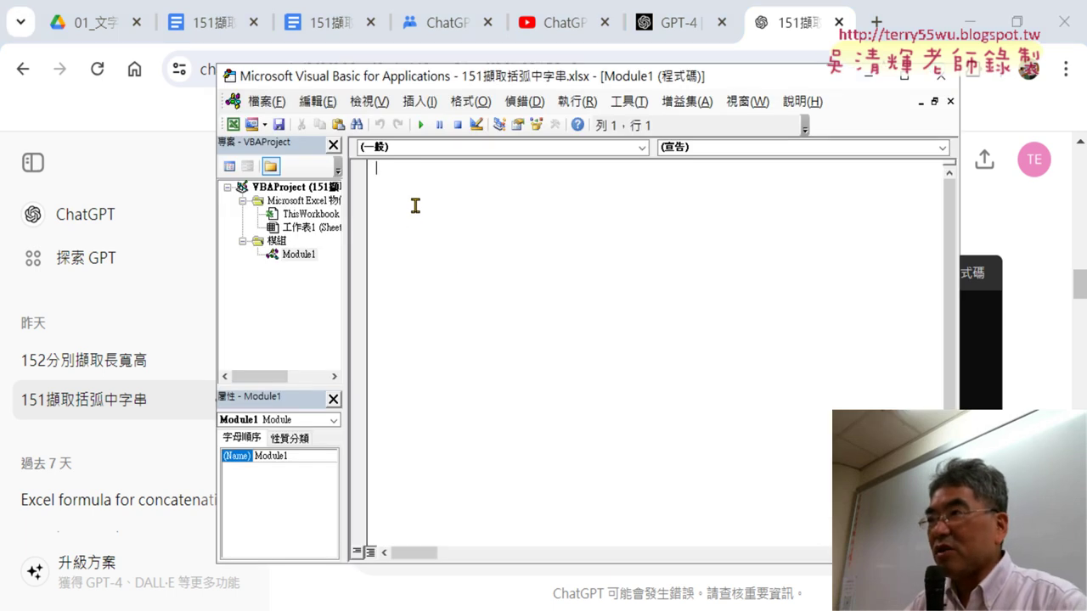
Step: Paste the ExtractTextInParentheses function code into Module1 and highlight the Function keyword
right_click(415, 206)
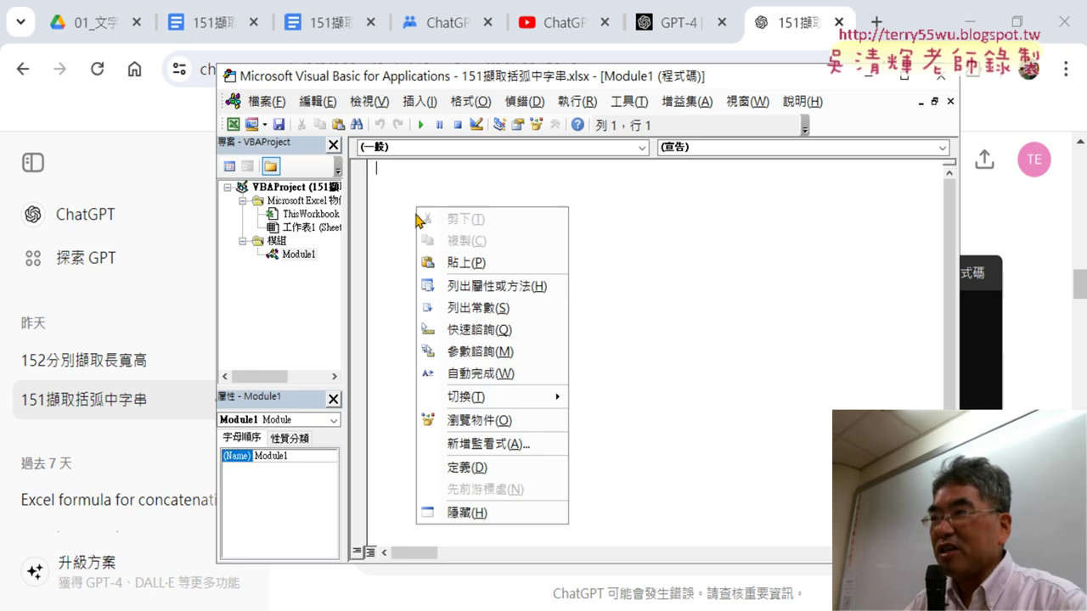
click(455, 262)
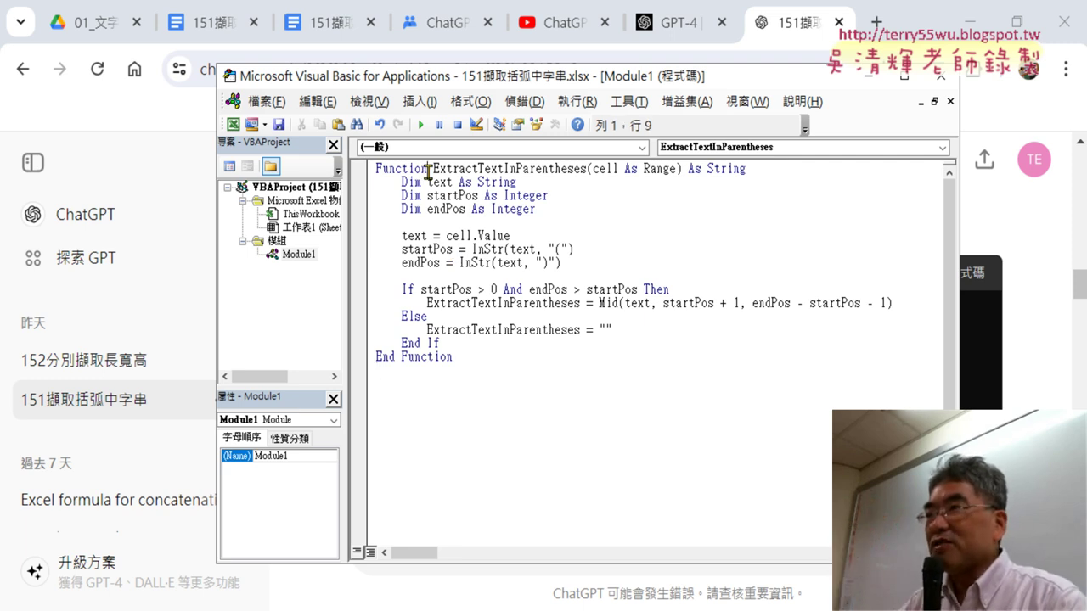
drag(429, 173, 374, 171)
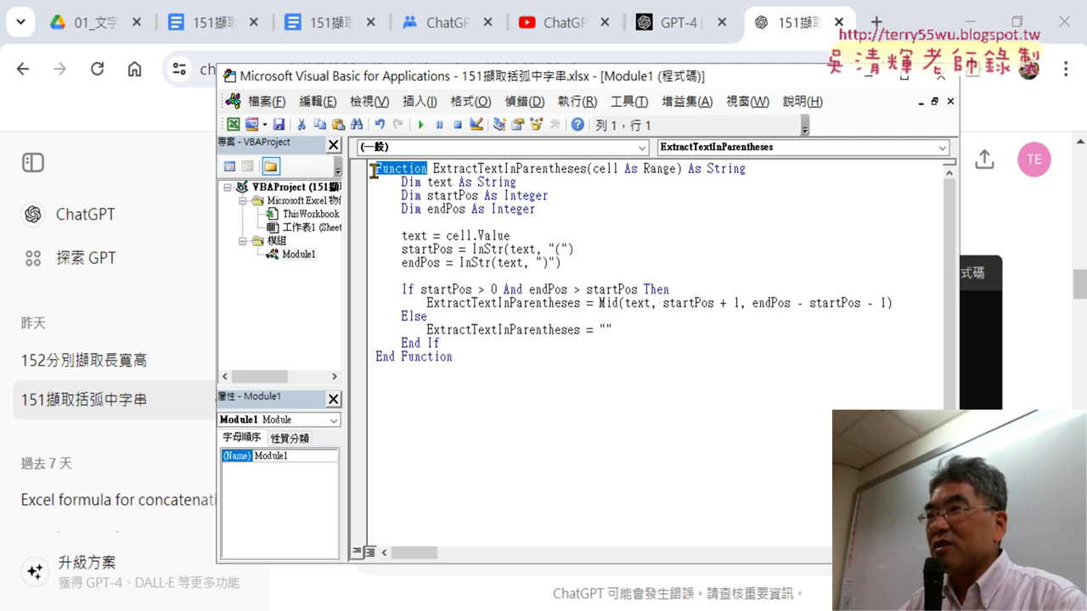
Step: Highlight End Function and each occurrence of the name ExtractTextInParentheses to explain the code
drag(461, 358, 373, 359)
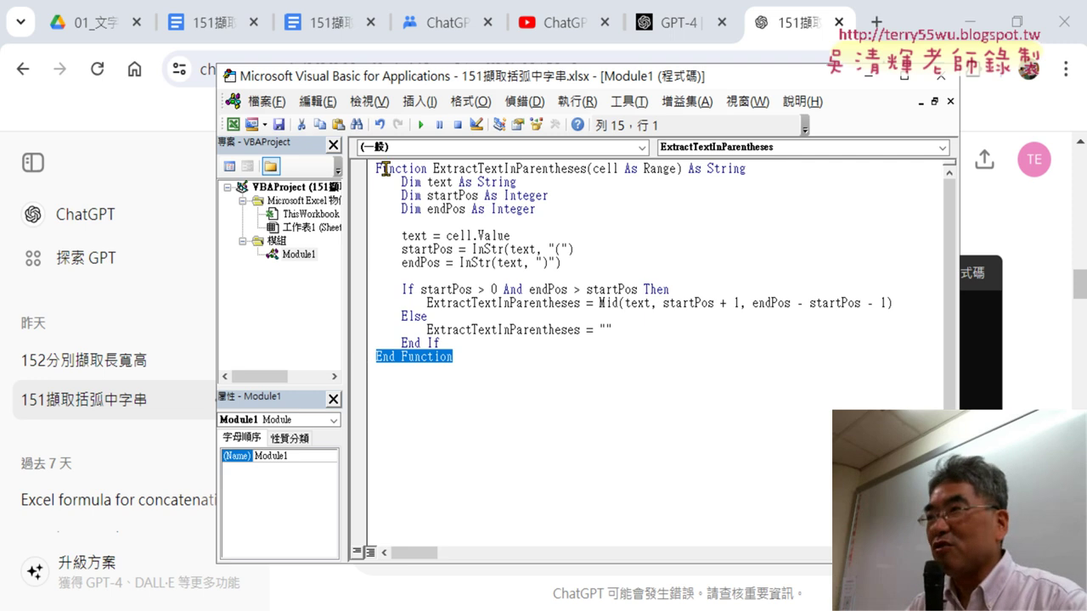
click(403, 370)
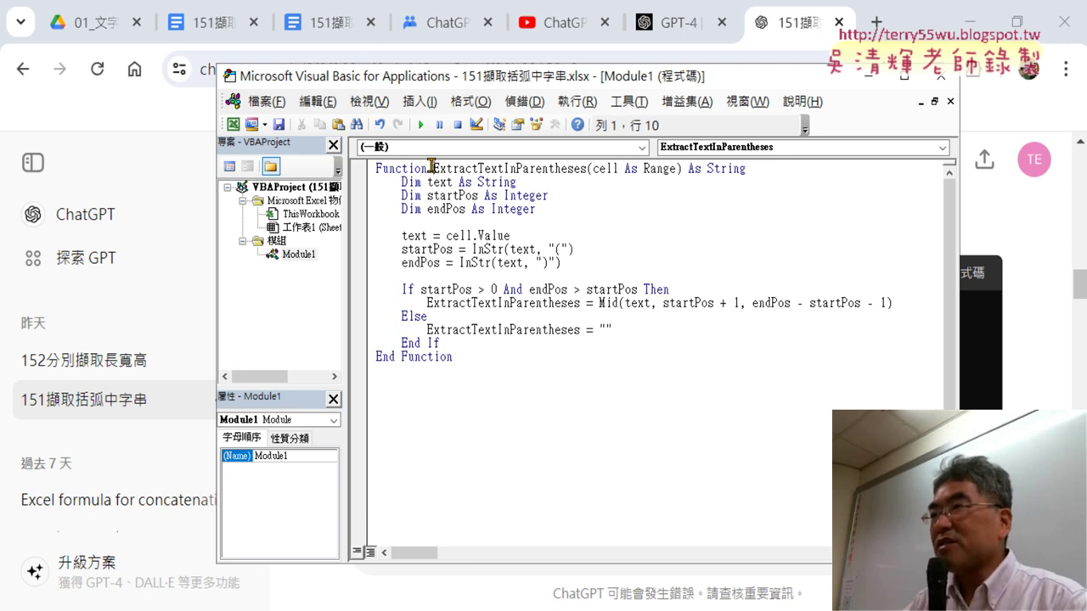
drag(434, 168, 586, 172)
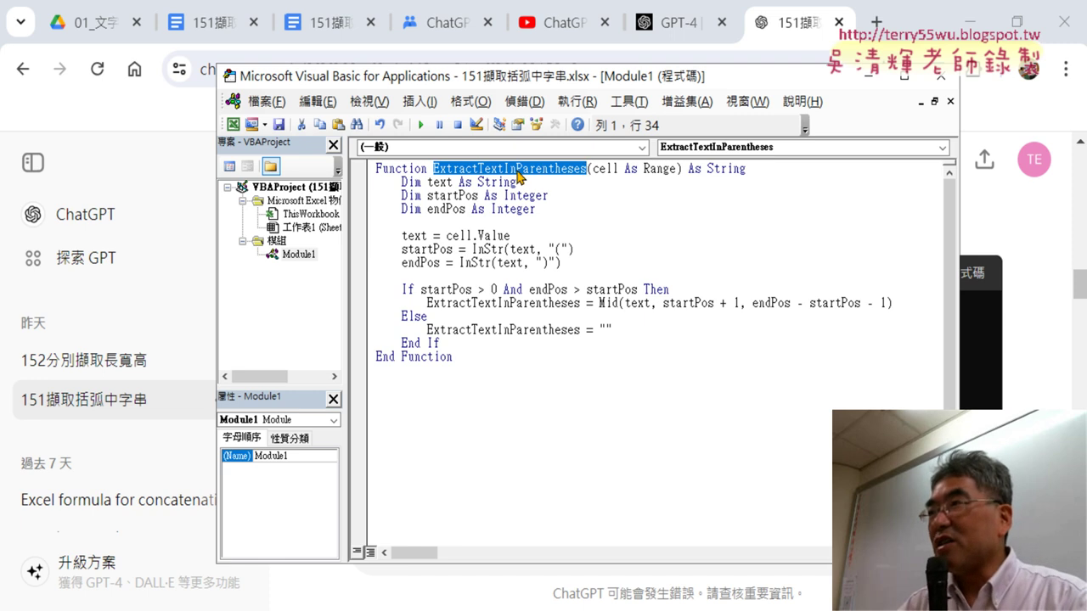
drag(427, 302, 580, 302)
drag(428, 330, 585, 330)
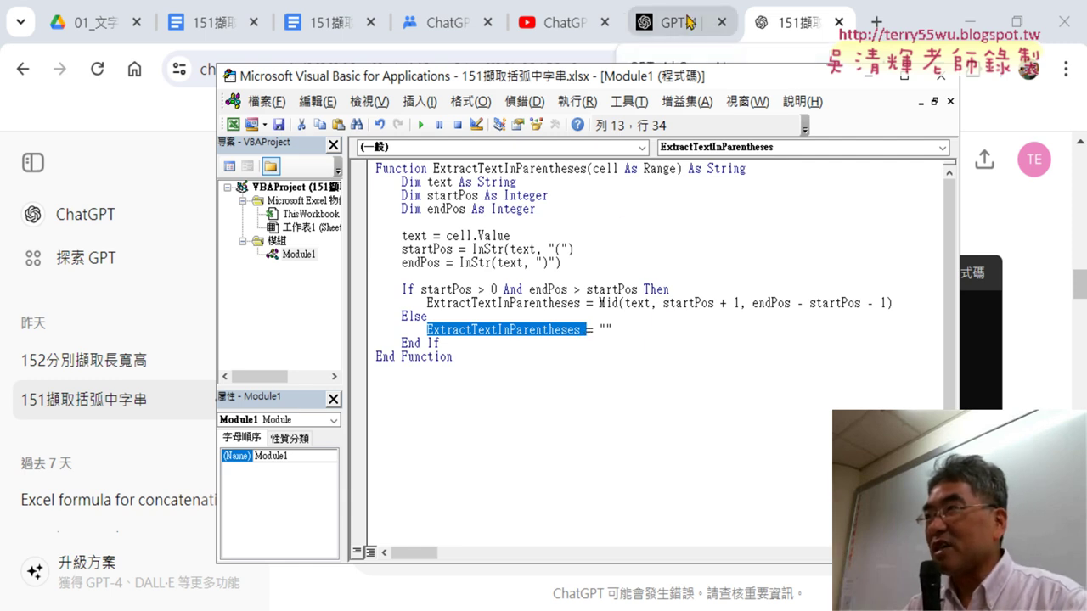
Step: Scroll ChatGPT back up and highlight 'VBA的Function程式' in the earlier request
click(747, 22)
scroll(801, 251, up, 1)
scroll(802, 251, up, 3)
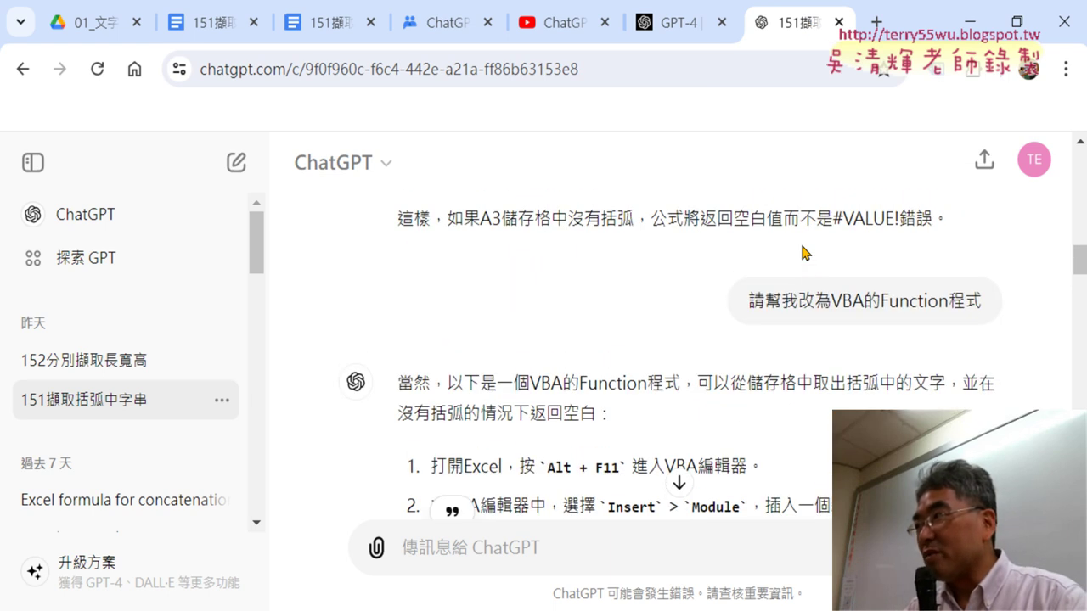
drag(748, 301, 849, 301)
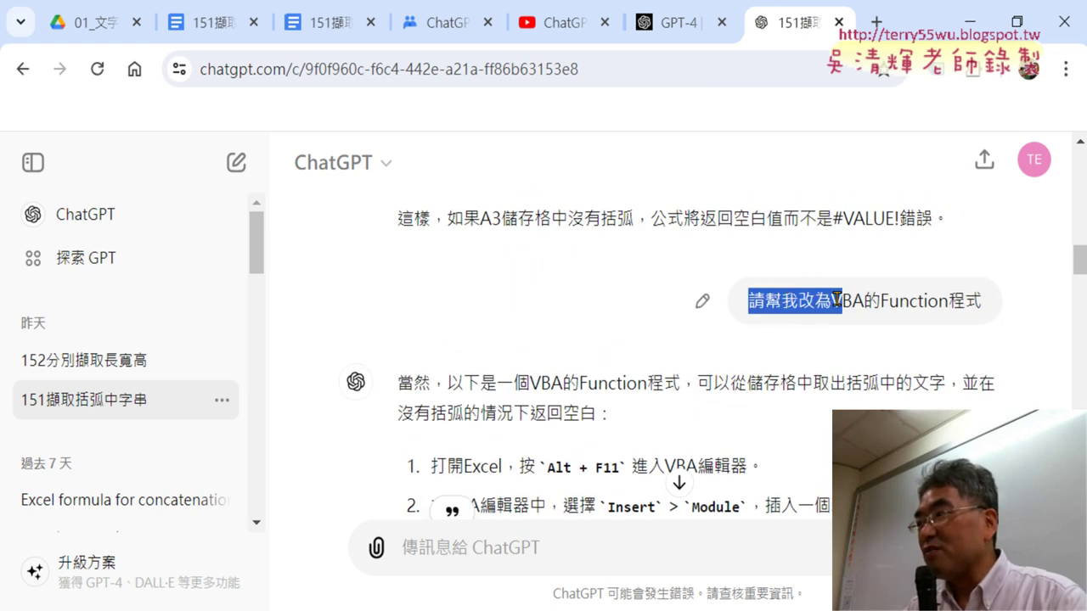
drag(985, 303, 828, 305)
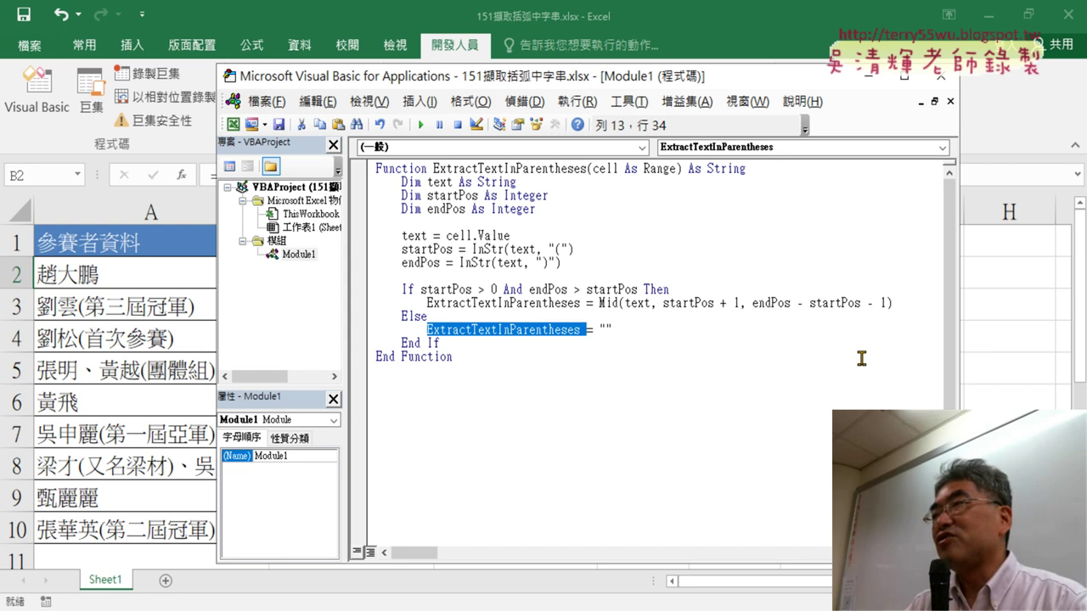
Step: Back in the worksheet, delete the old results from B2:B10
click(856, 357)
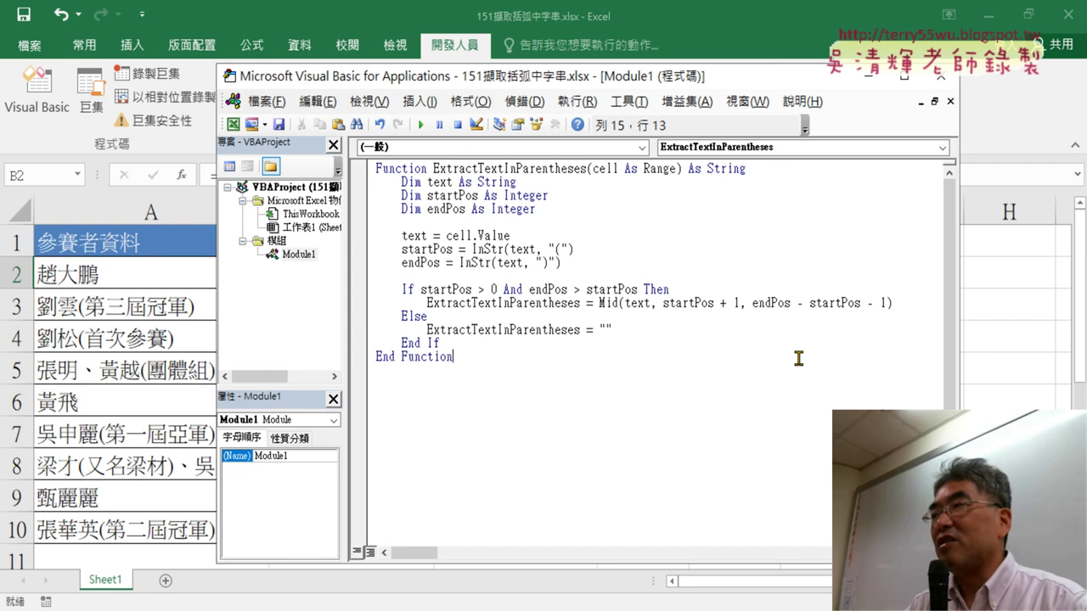
click(1013, 365)
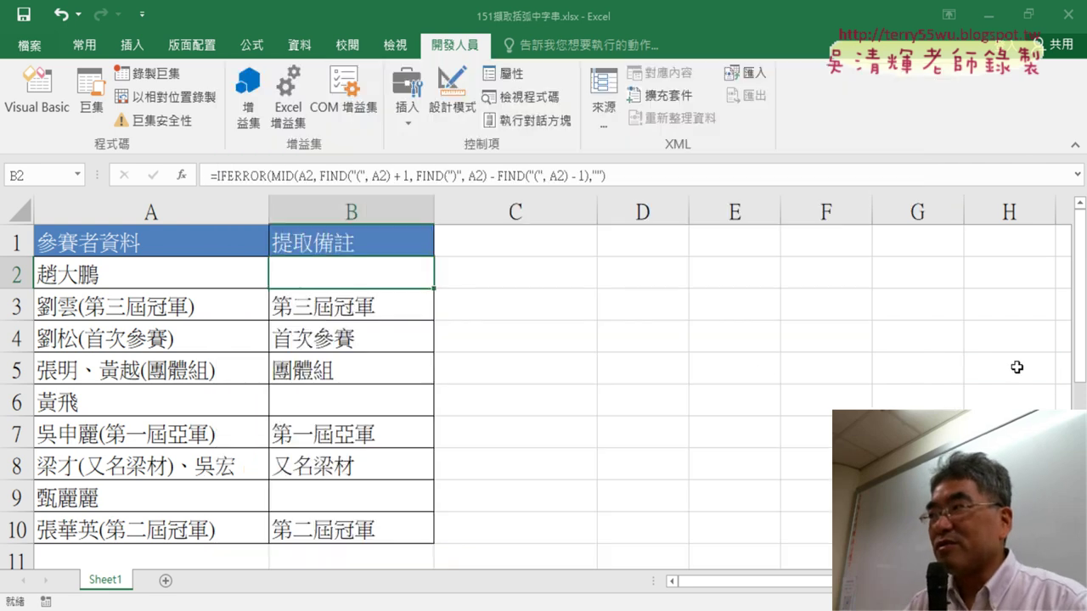
drag(363, 279, 358, 530)
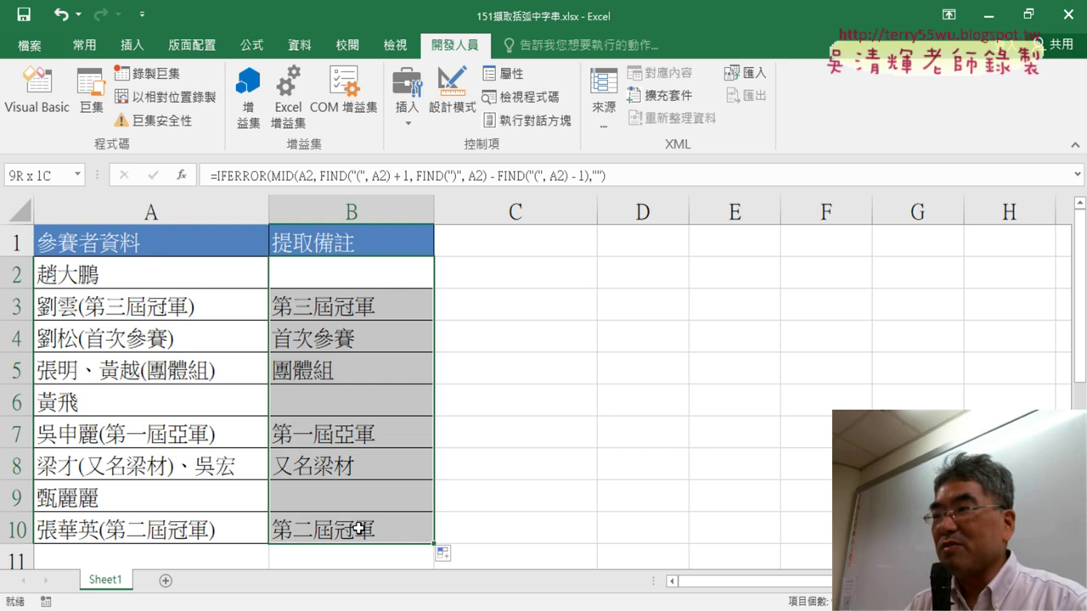
key(Delete)
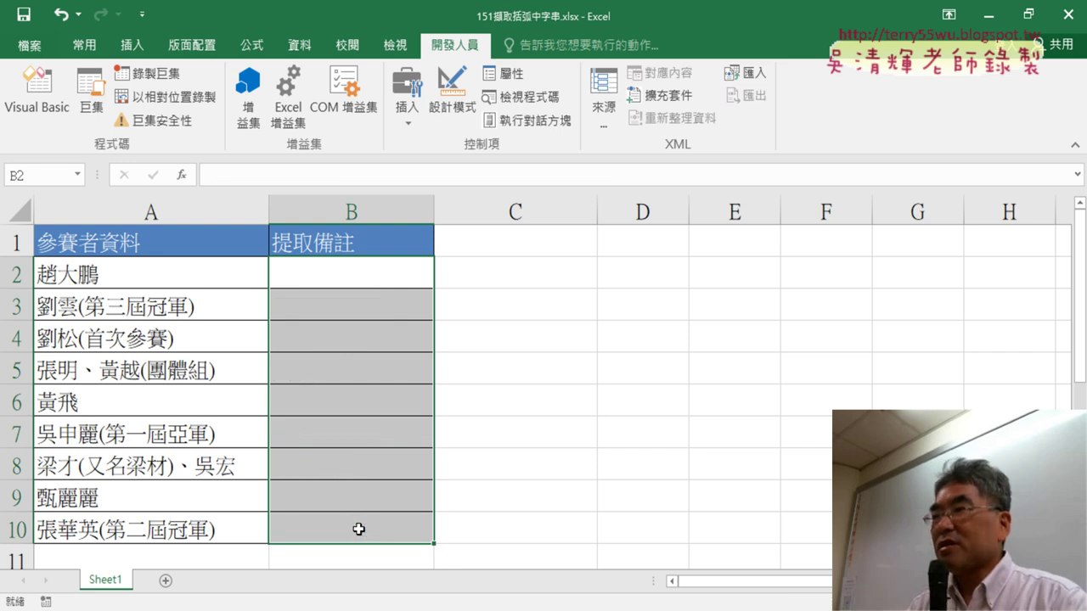
Step: Insert ExtractTextInParentheses into B2 from the 使用者定義 function category
click(375, 272)
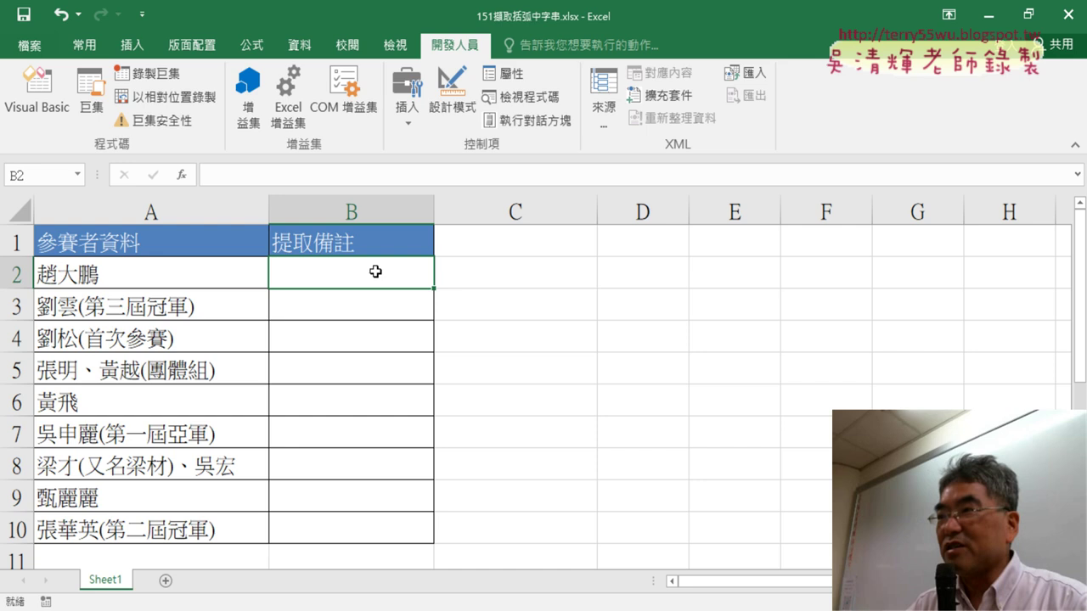
click(180, 176)
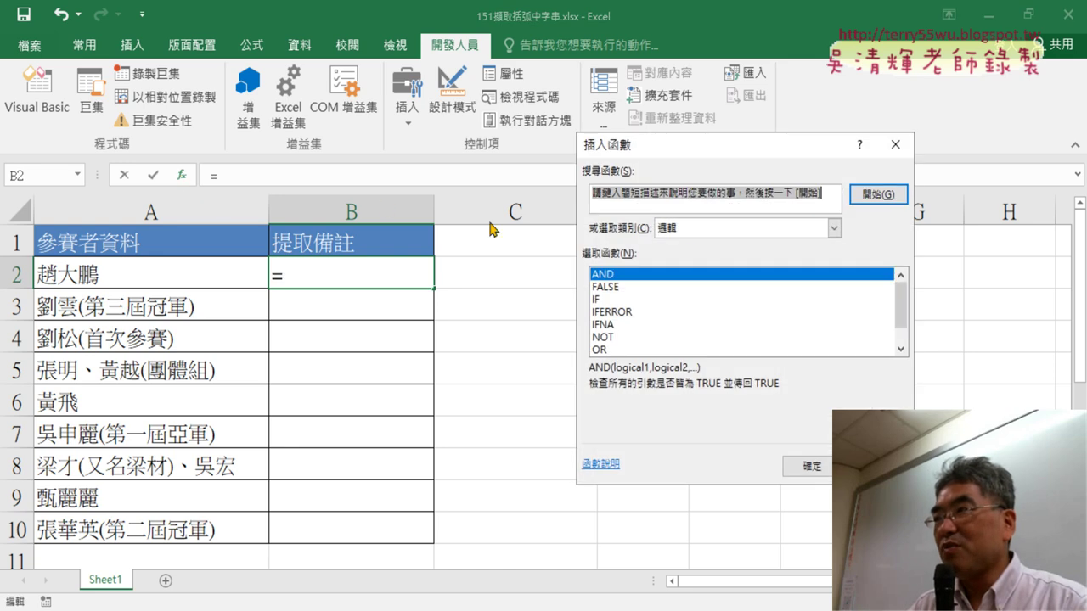
click(695, 228)
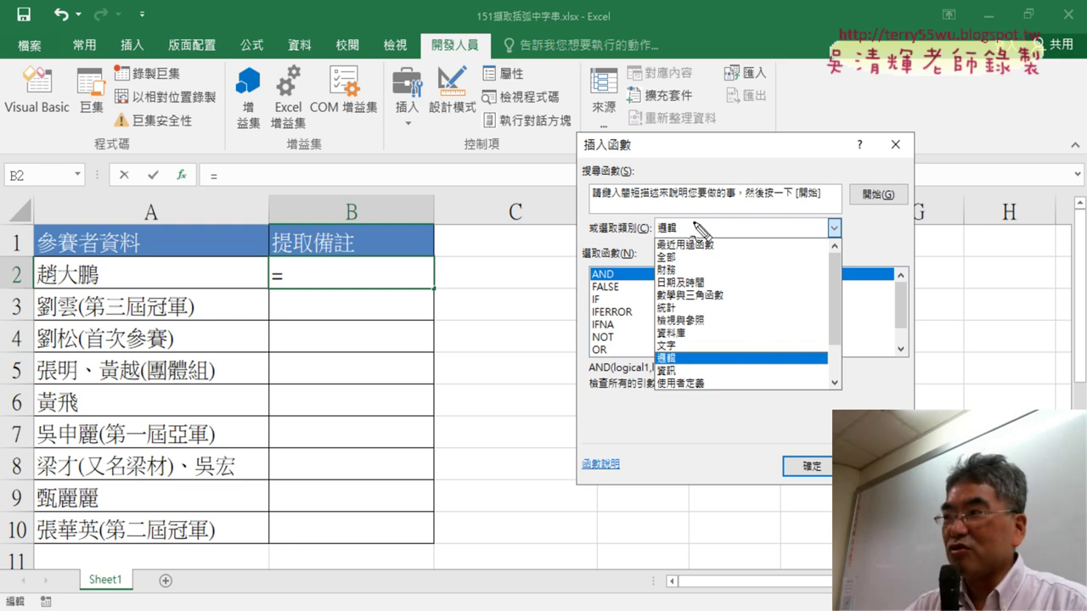
drag(175, 161, 194, 188)
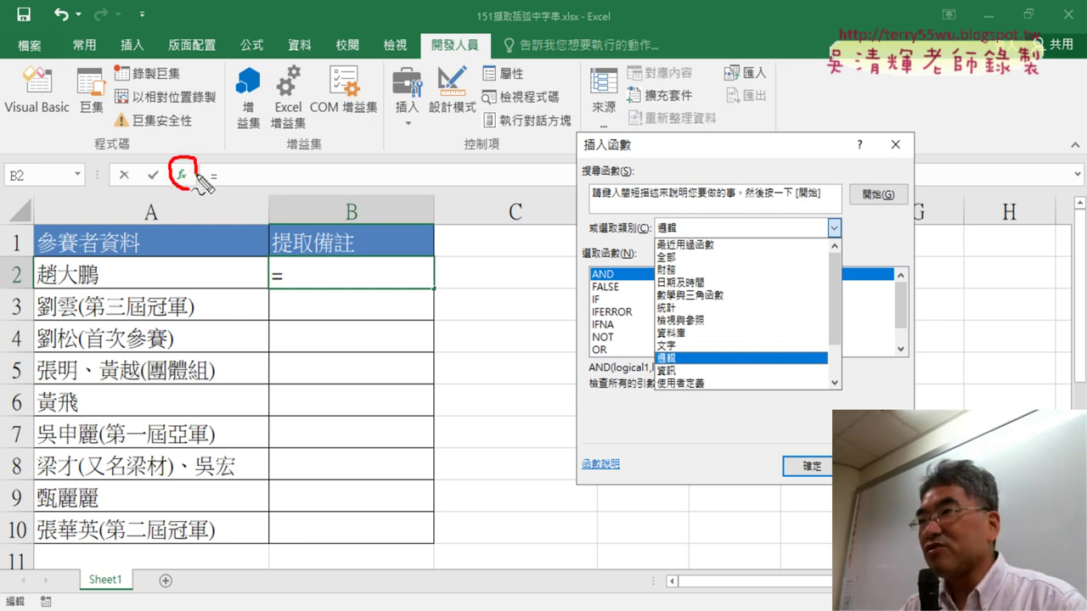
drag(630, 390, 699, 399)
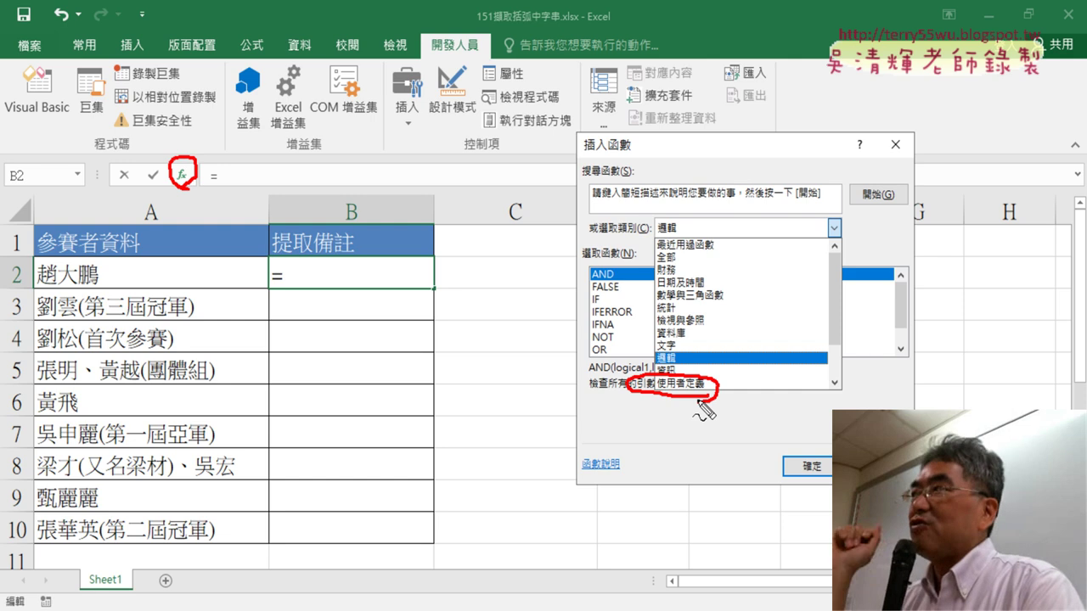
key(Escape)
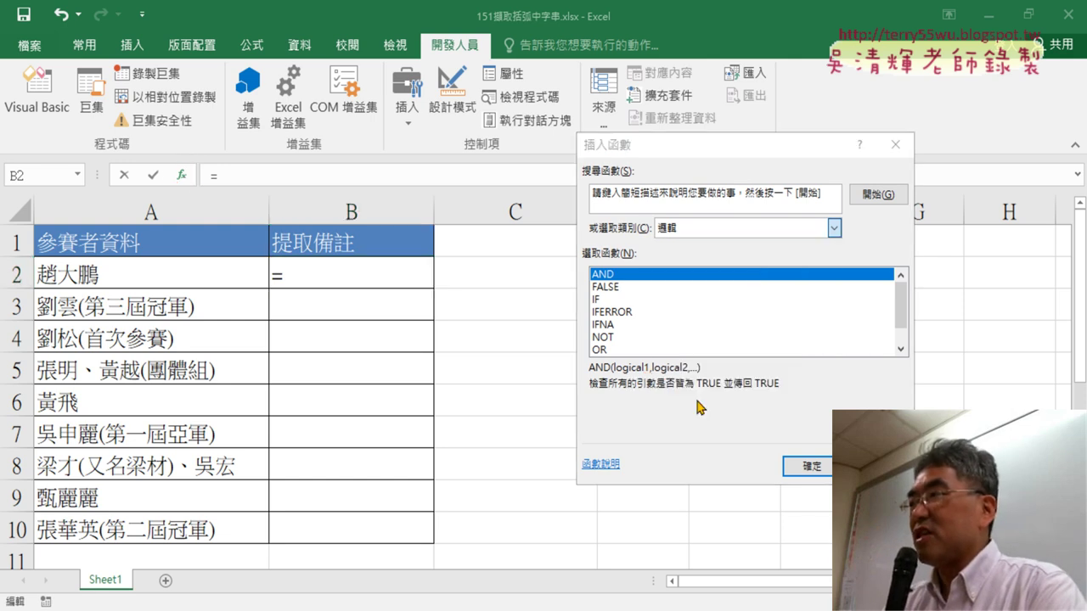
click(717, 229)
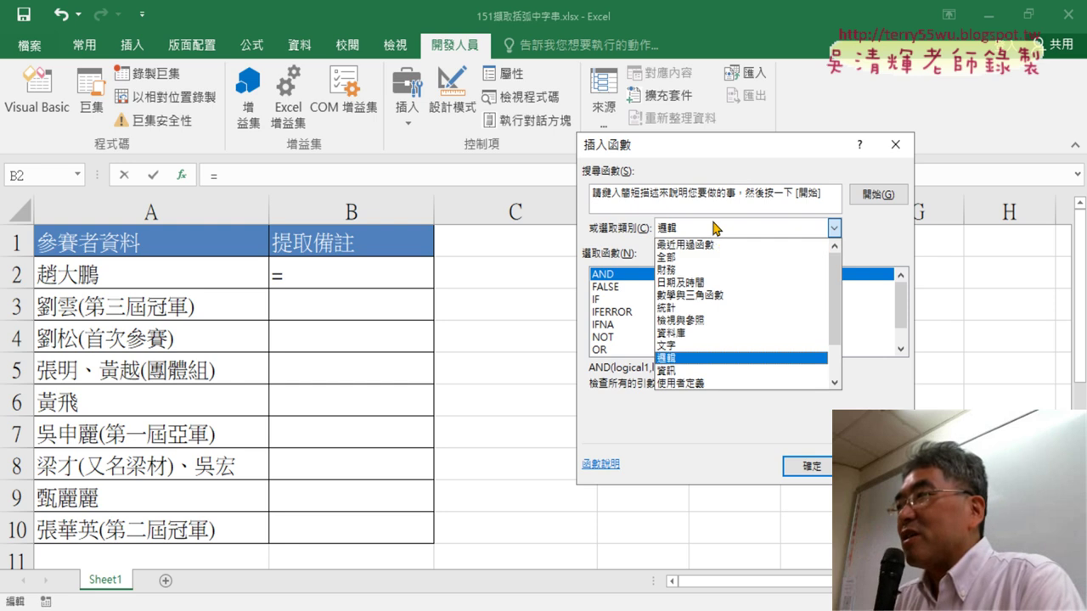
click(700, 384)
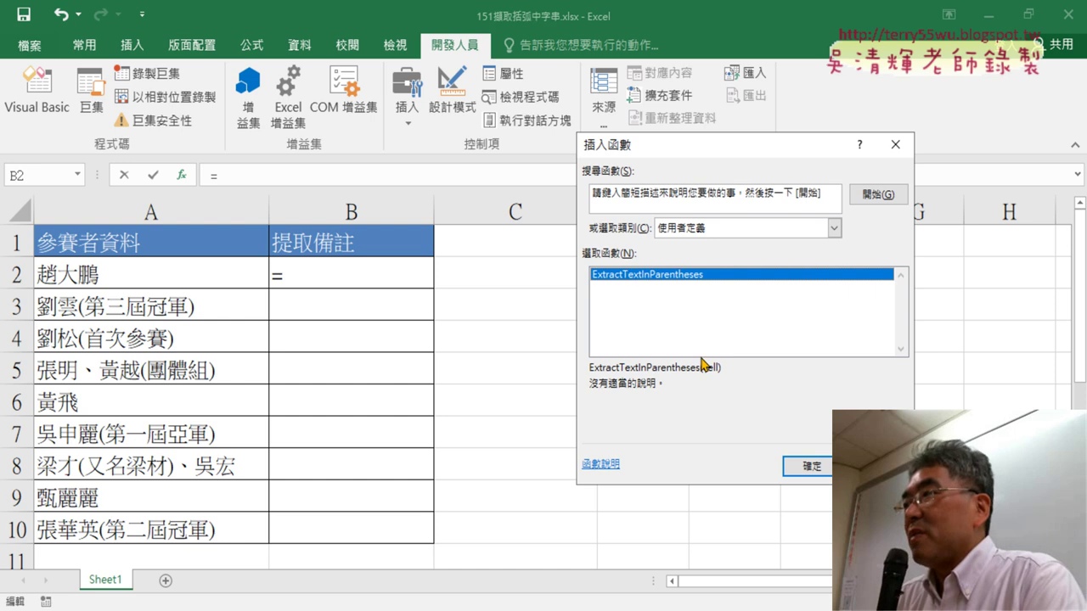
click(828, 469)
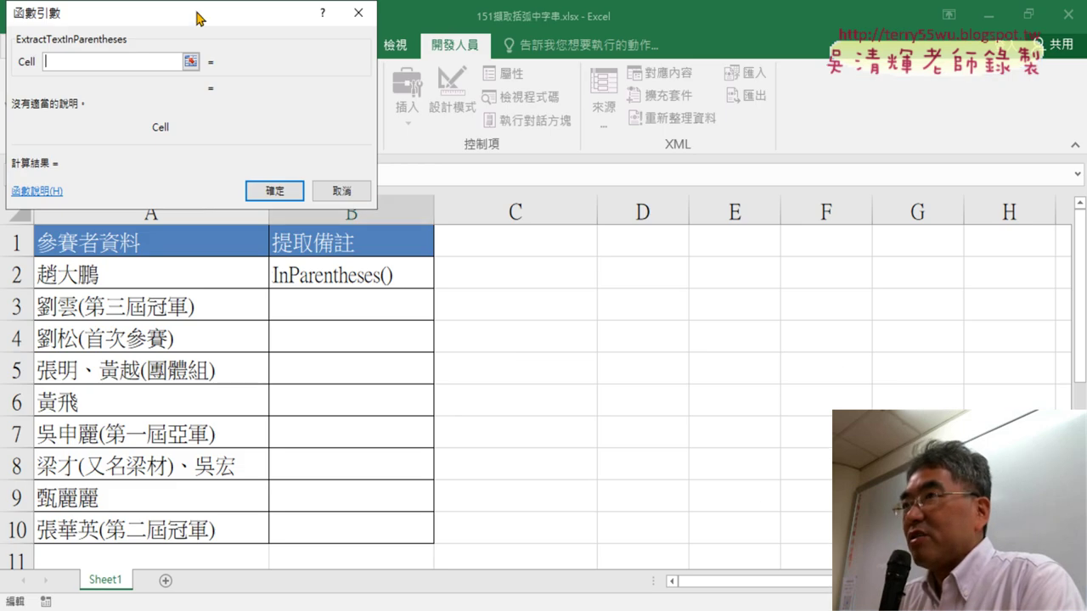
Step: Cancel the unfinished B2 formula and pick ExtractTextInParentheses again
drag(201, 19, 502, 226)
click(637, 396)
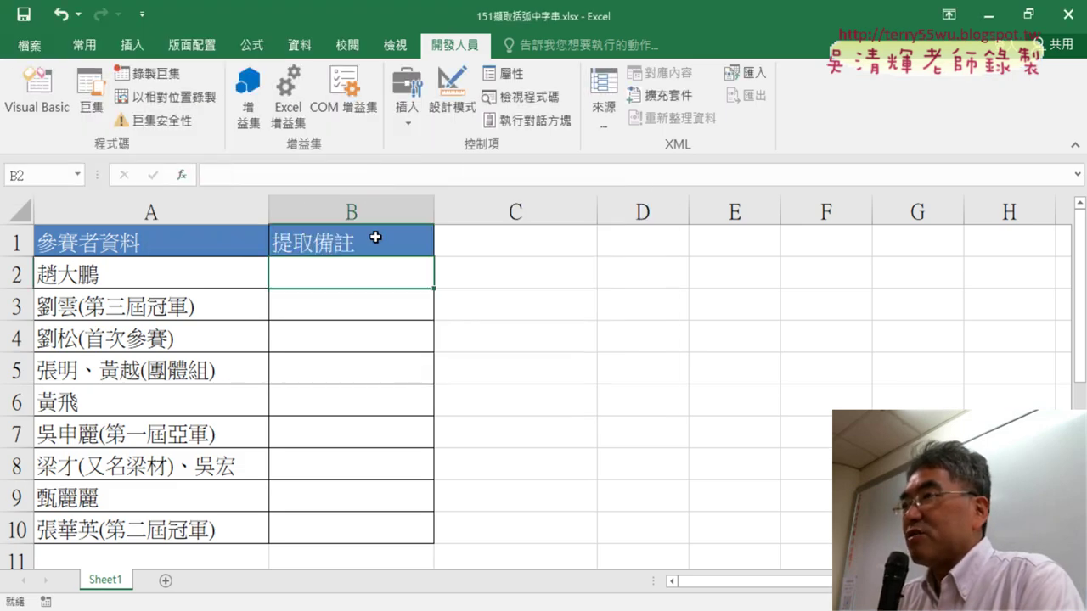
click(182, 175)
click(556, 463)
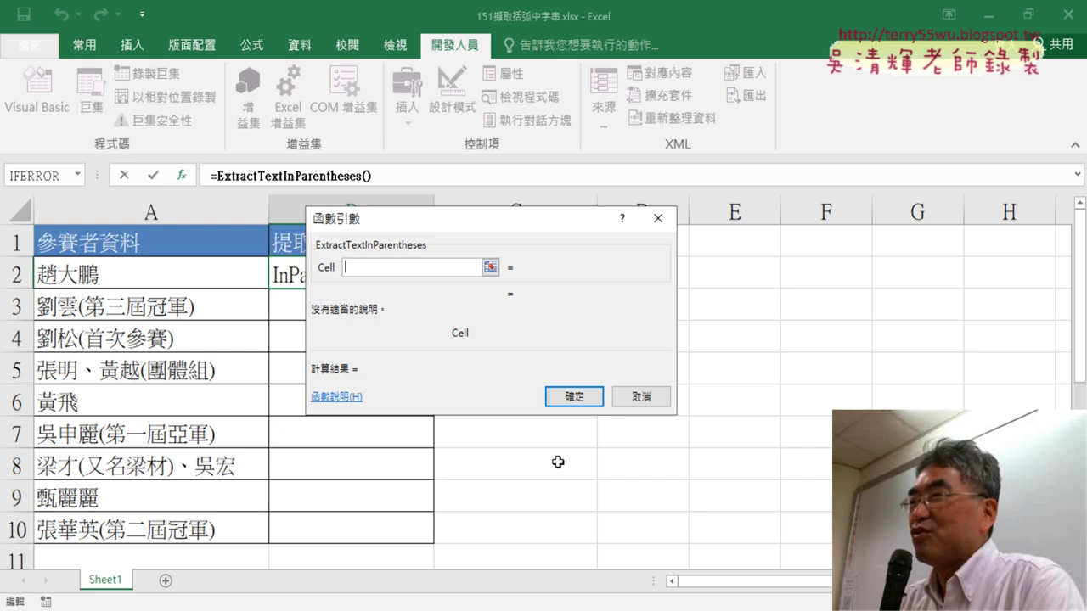
Step: Commit =ExtractTextInParentheses(A2) in B2 and fill it down to B10
drag(473, 228, 677, 236)
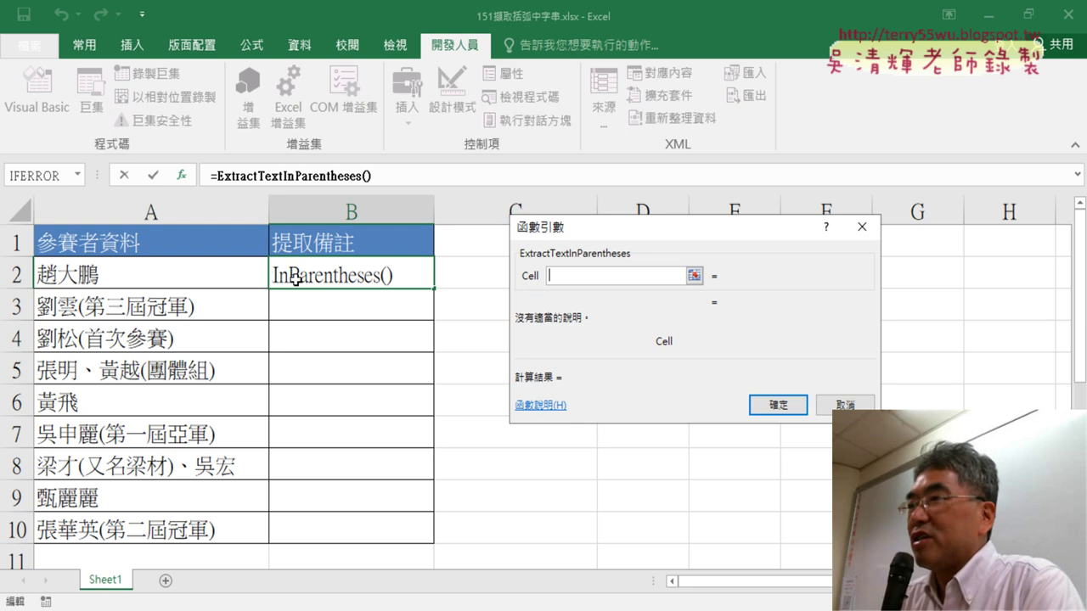
click(109, 275)
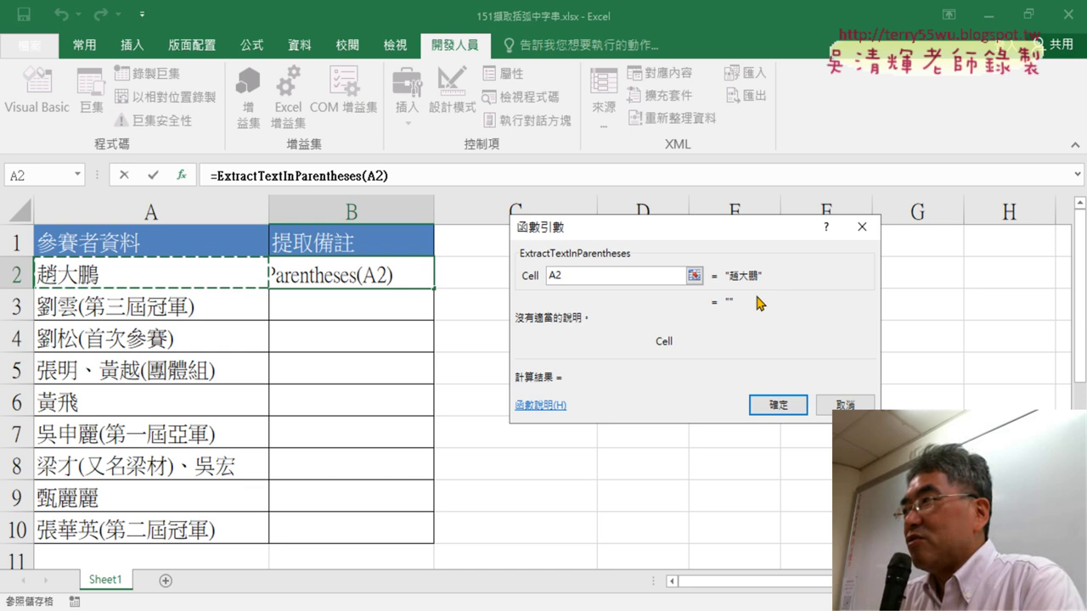
click(781, 404)
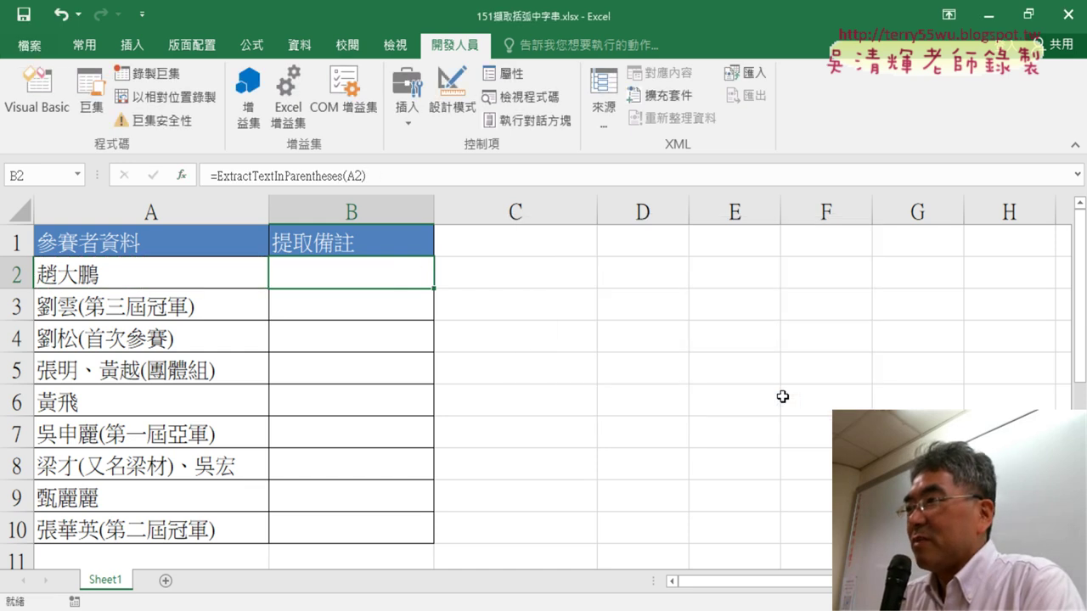
double_click(431, 290)
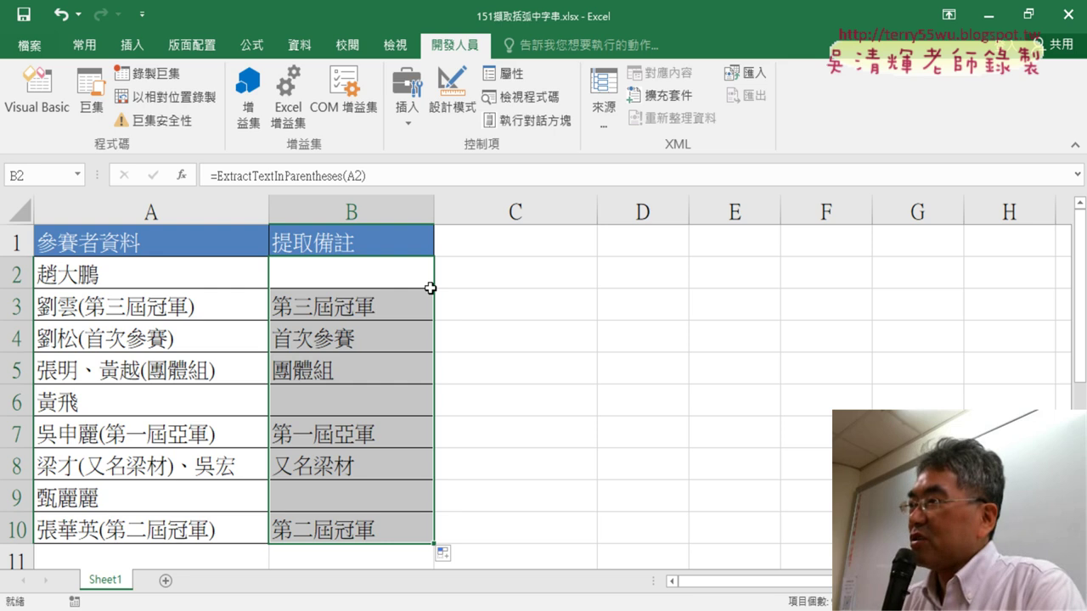
Step: Review B2's function arguments and close without changes
click(427, 273)
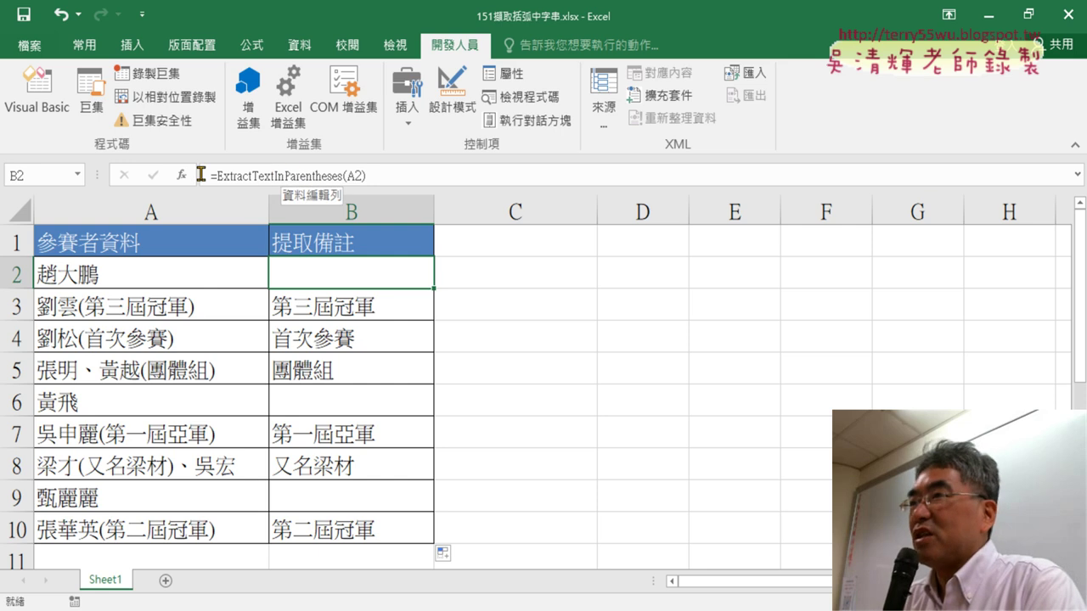
click(180, 175)
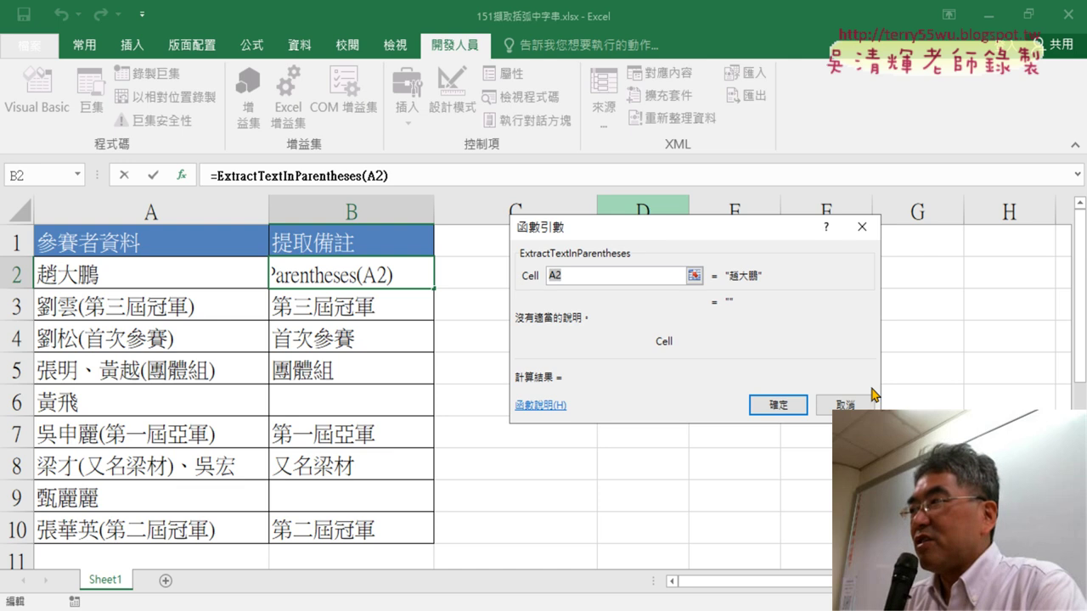
click(847, 405)
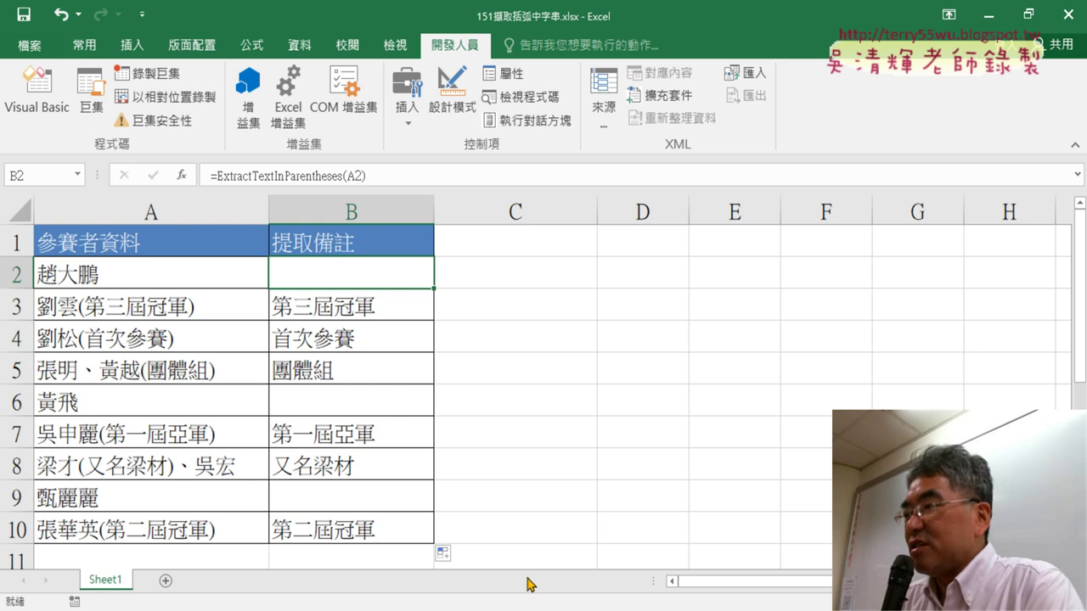
key(alt+Tab)
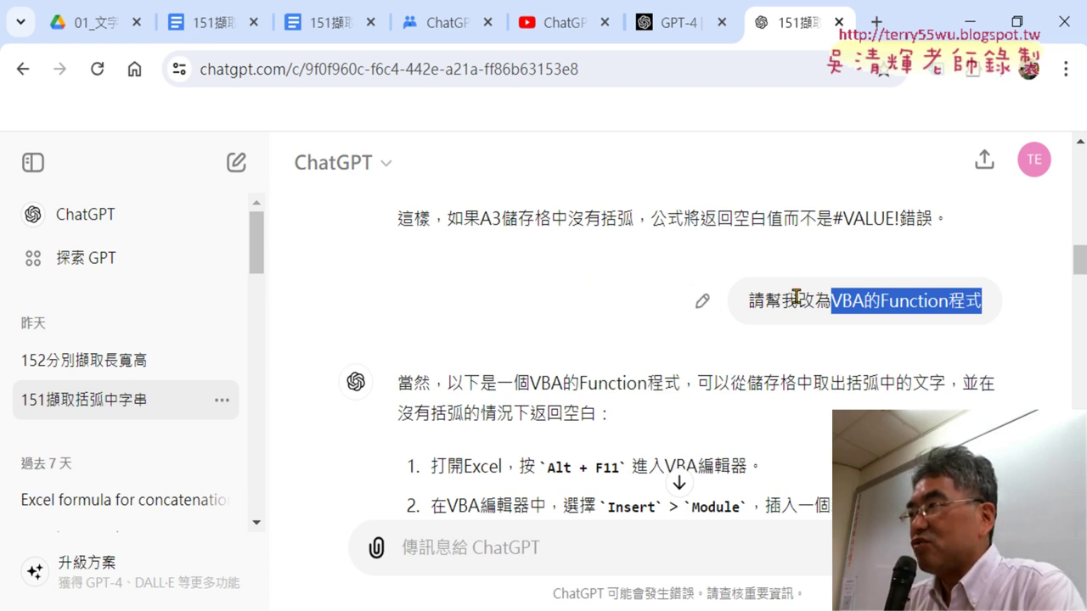
key(alt+Tab)
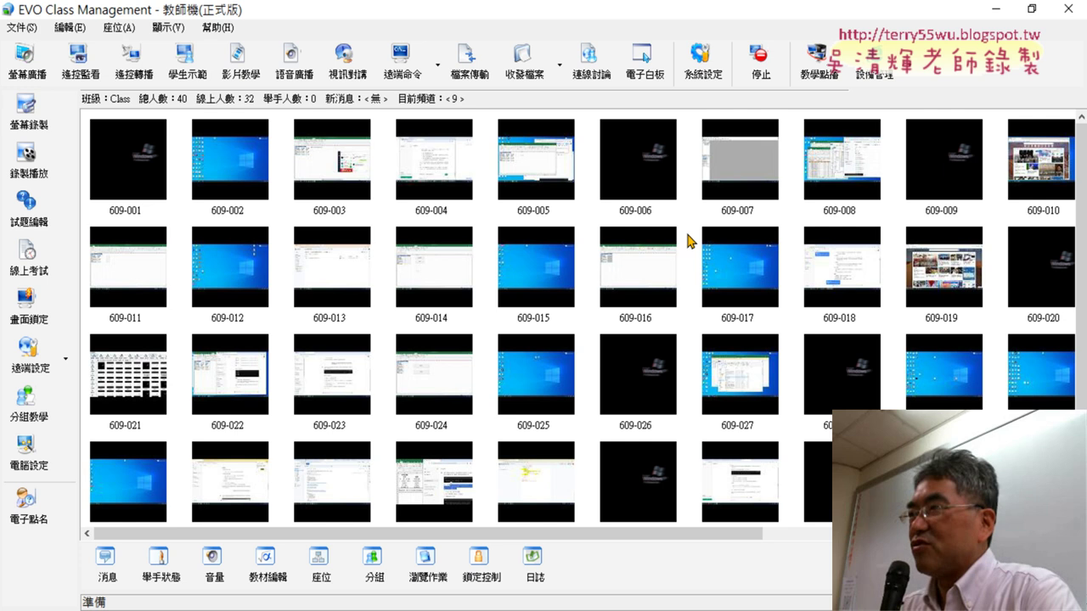
click(993, 10)
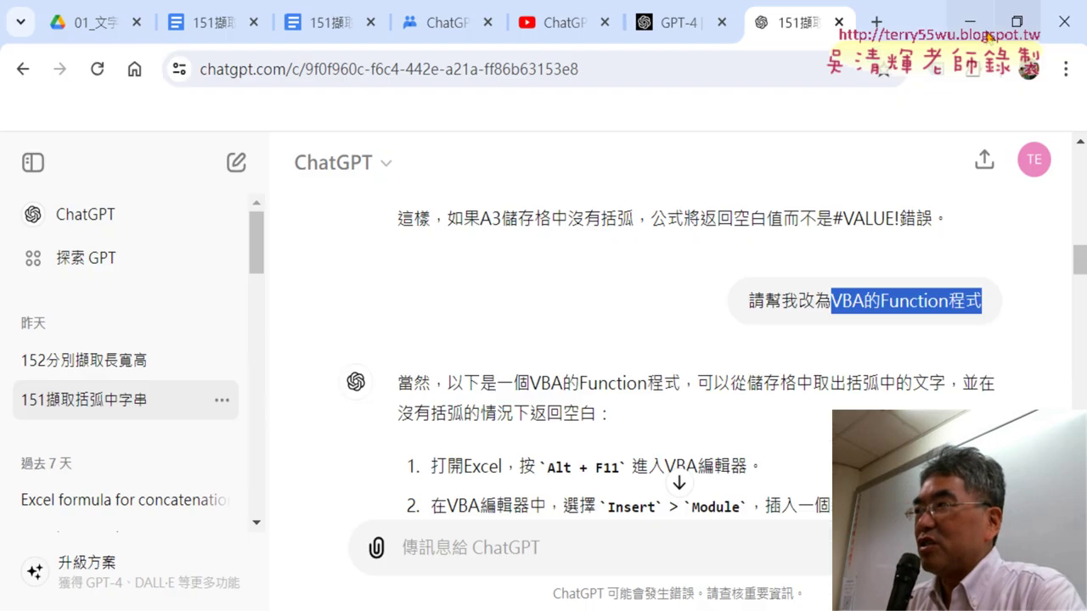
click(652, 291)
mouse_move(864, 300)
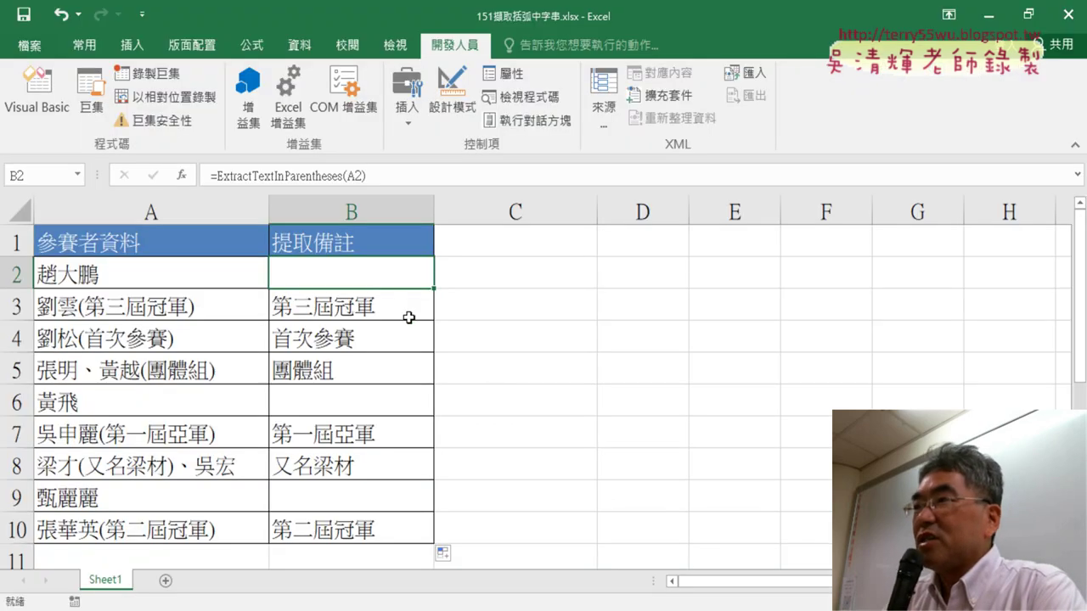
Step: Delete the formulas in B2:B10
drag(384, 276, 386, 519)
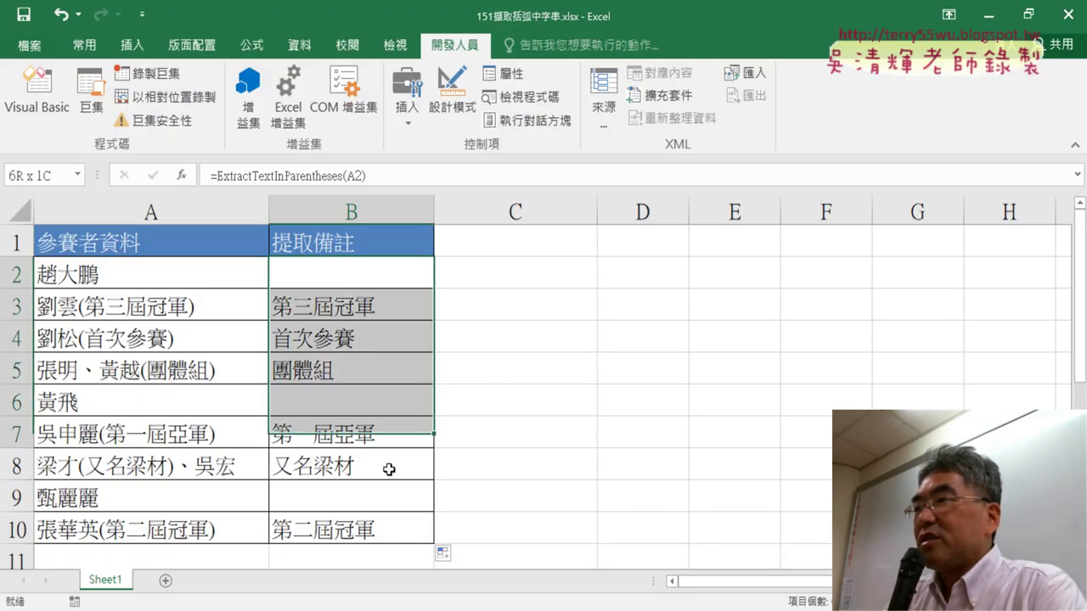
key(Delete)
click(376, 276)
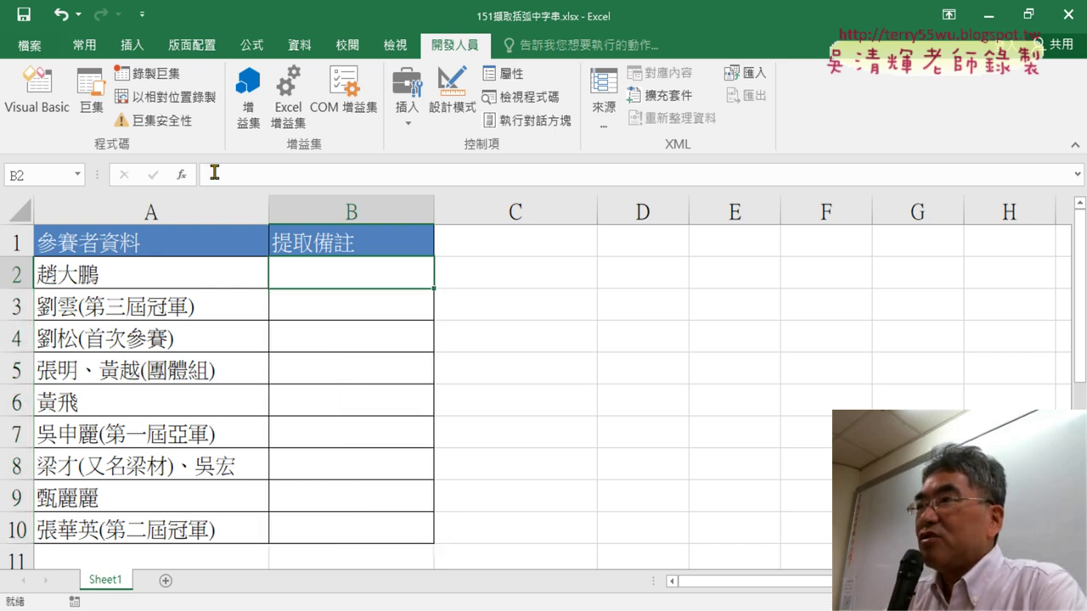
Step: Re-enter B2 as ExtractTextInParentheses from 使用者定義, with A2 as the Cell argument
click(181, 175)
click(673, 242)
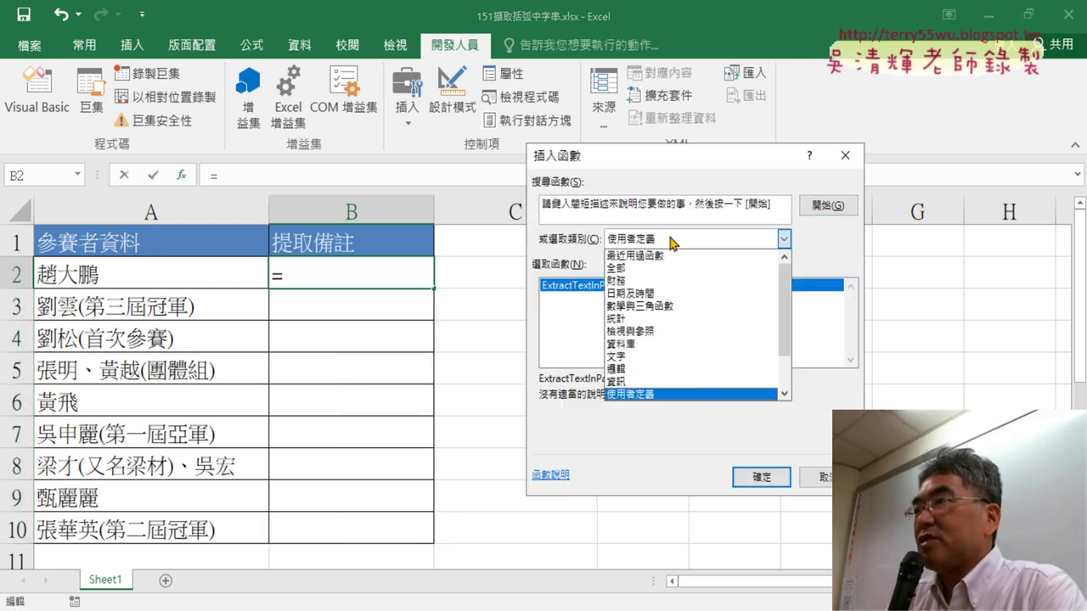
click(649, 244)
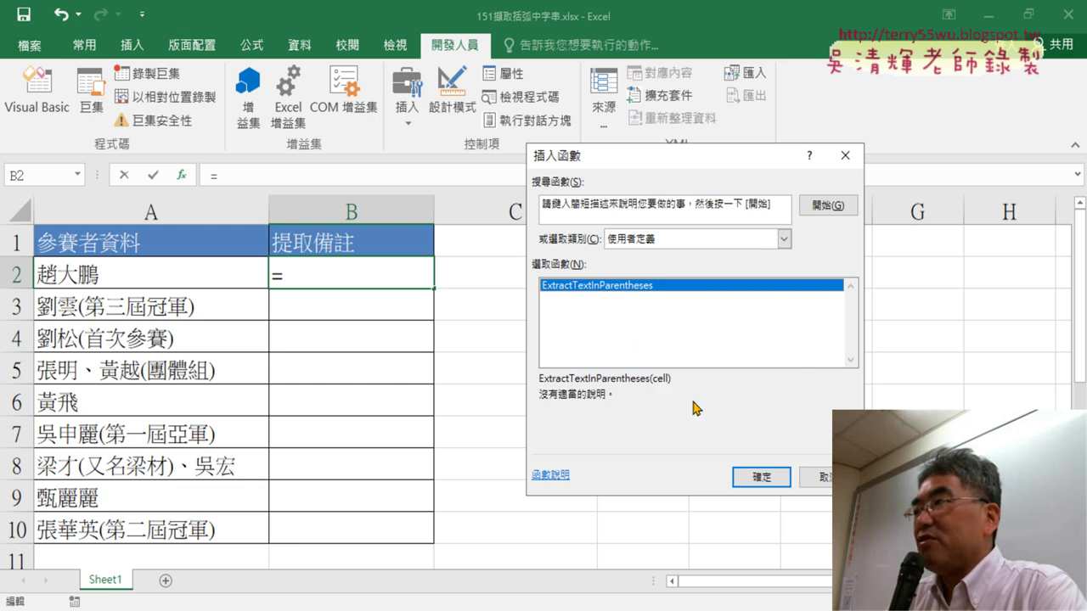
click(764, 479)
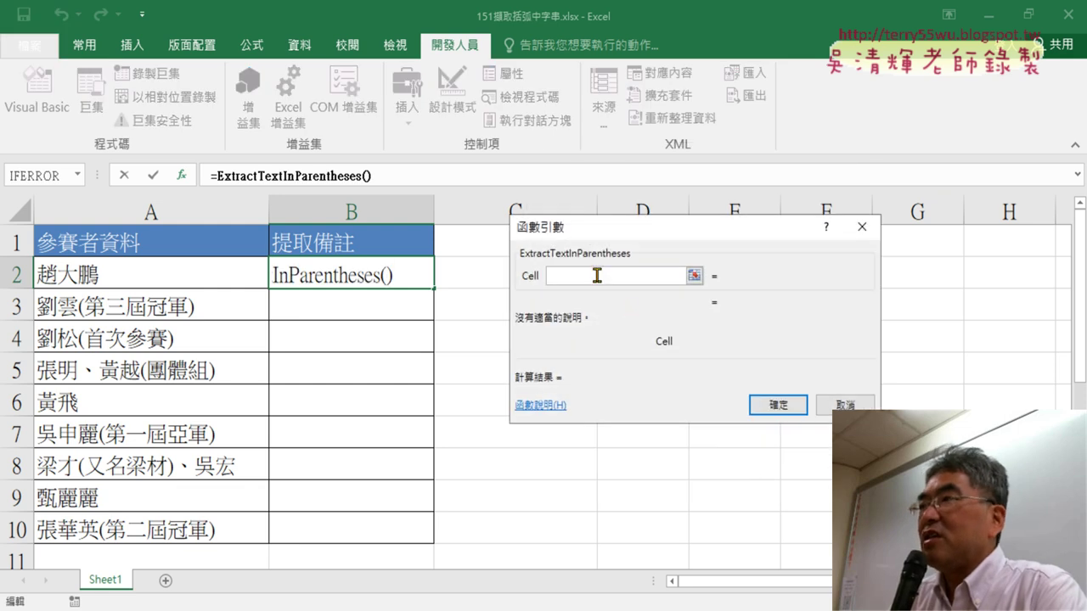
click(134, 276)
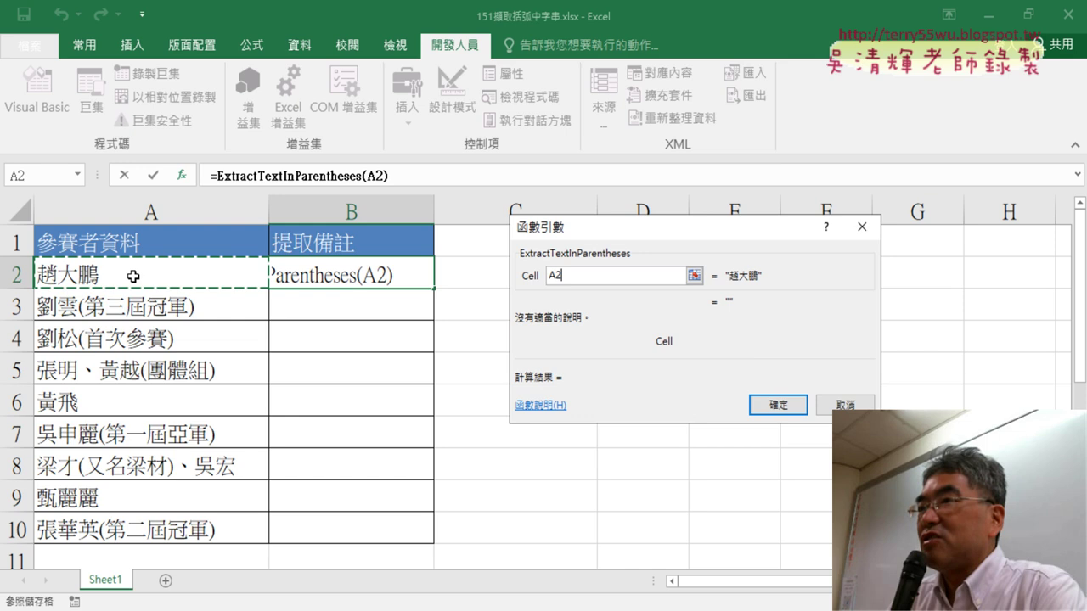